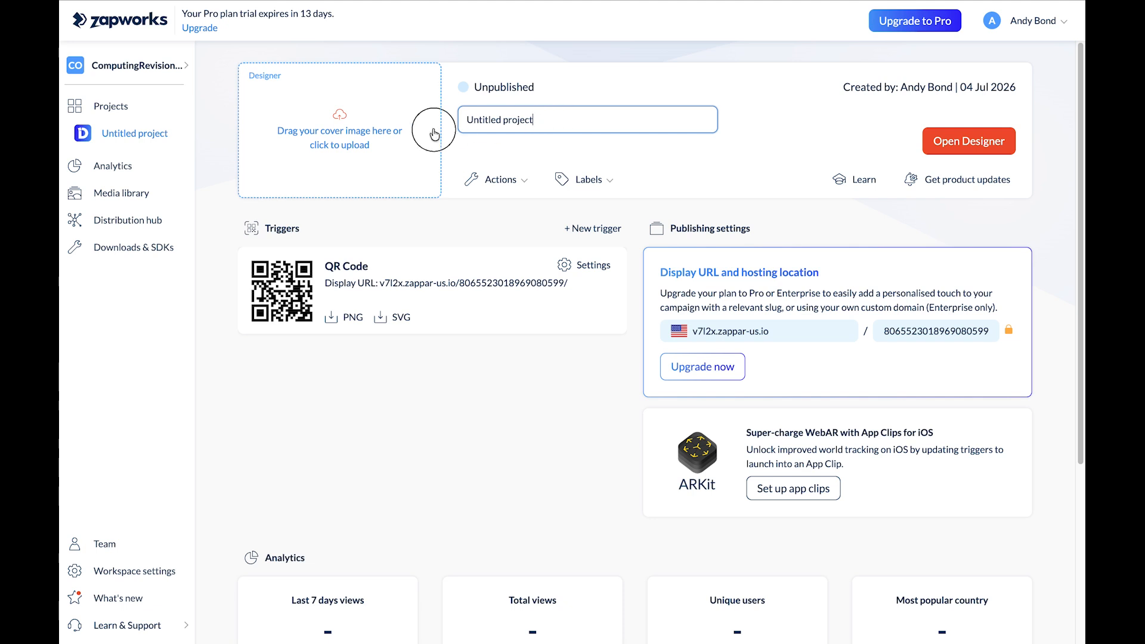
# Rename the untitled project as Dino Park
pyautogui.write('Dih')
pyautogui.write('o Park')
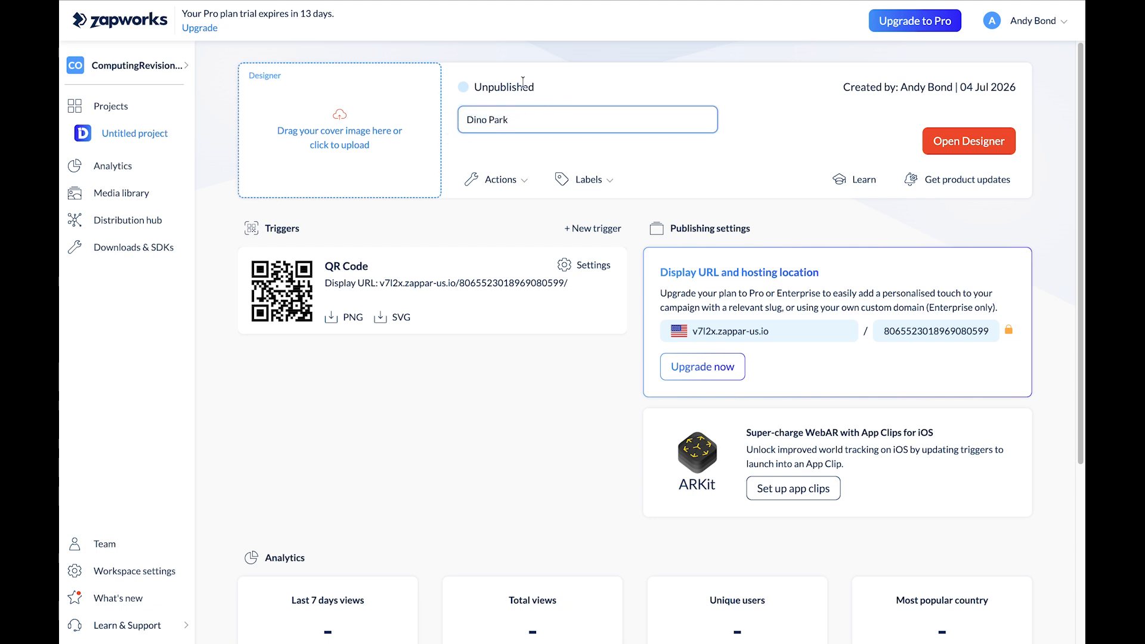
# Open the Designer and start a blank image tracking project for handheld devices
pyautogui.click(996, 138)
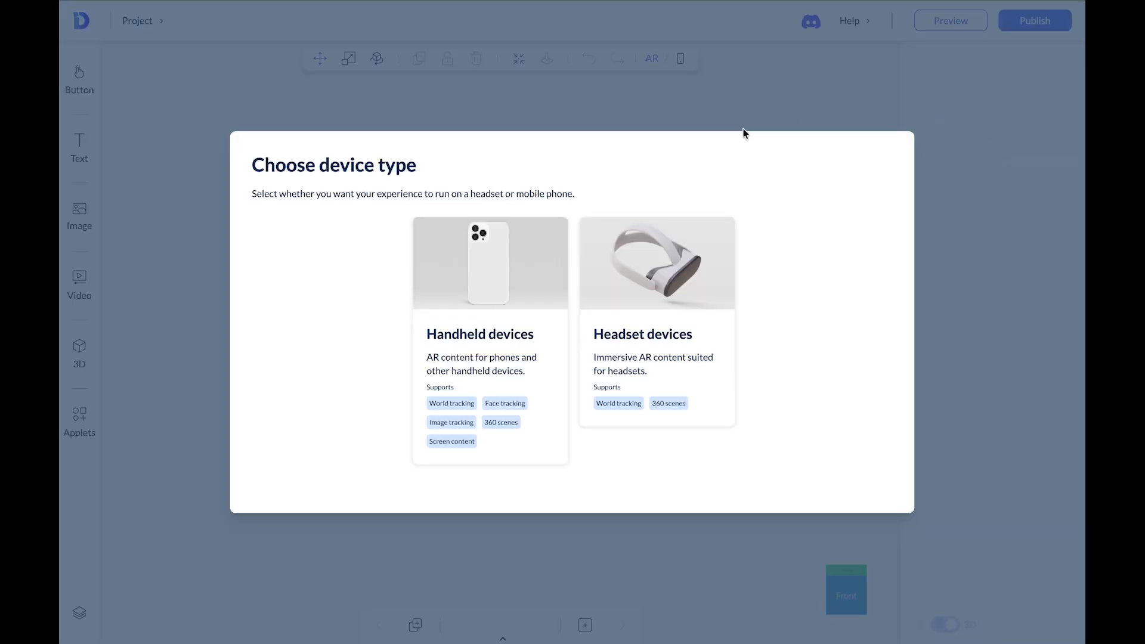
pyautogui.click(491, 270)
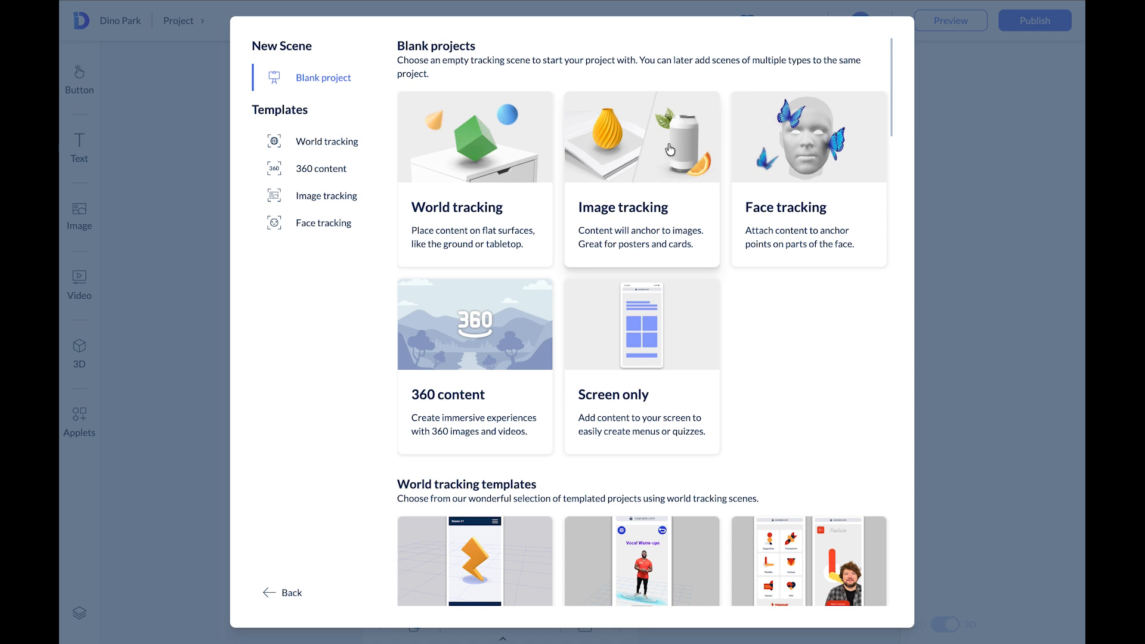
pyautogui.click(632, 153)
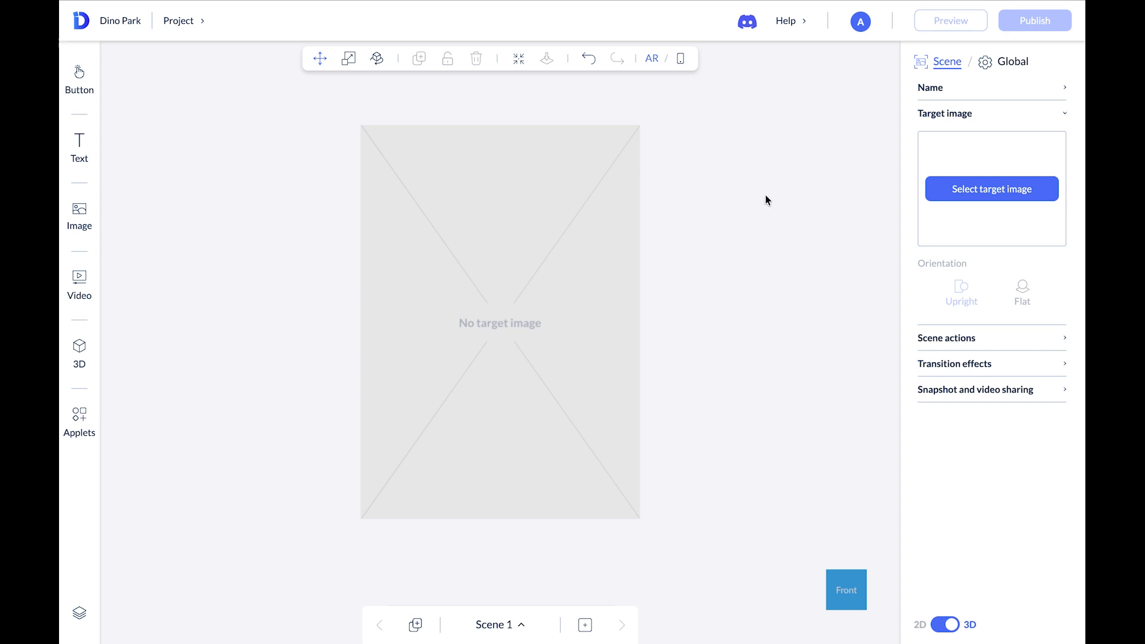
# Set Dino-marker-small.jpg as the flat target image and lower its preview opacity to 27%
pyautogui.click(1009, 190)
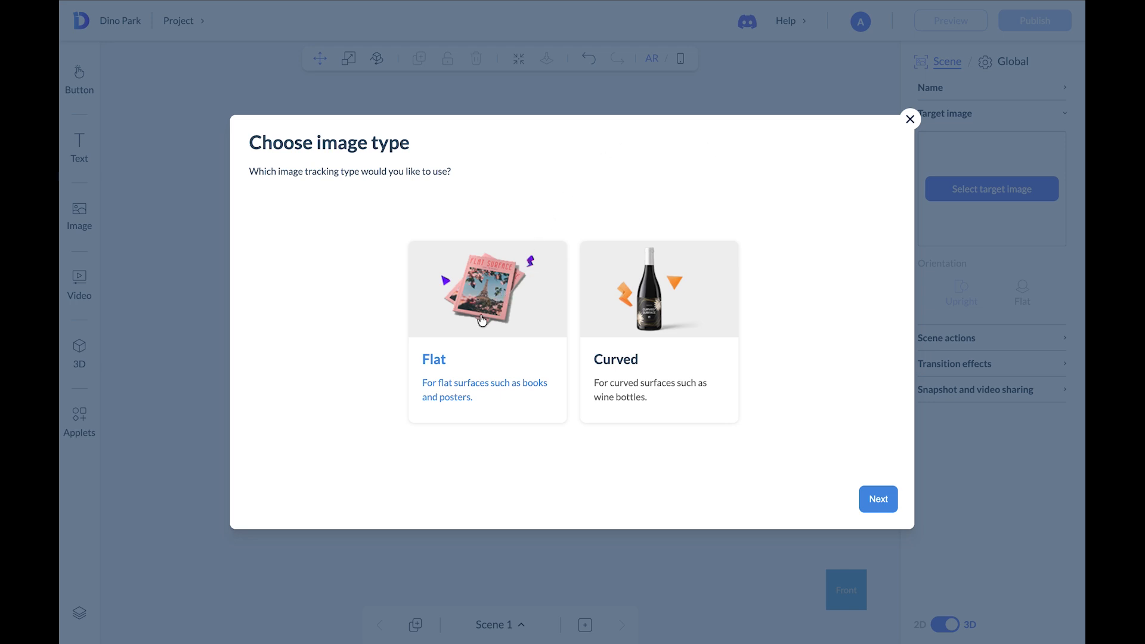
pyautogui.click(877, 501)
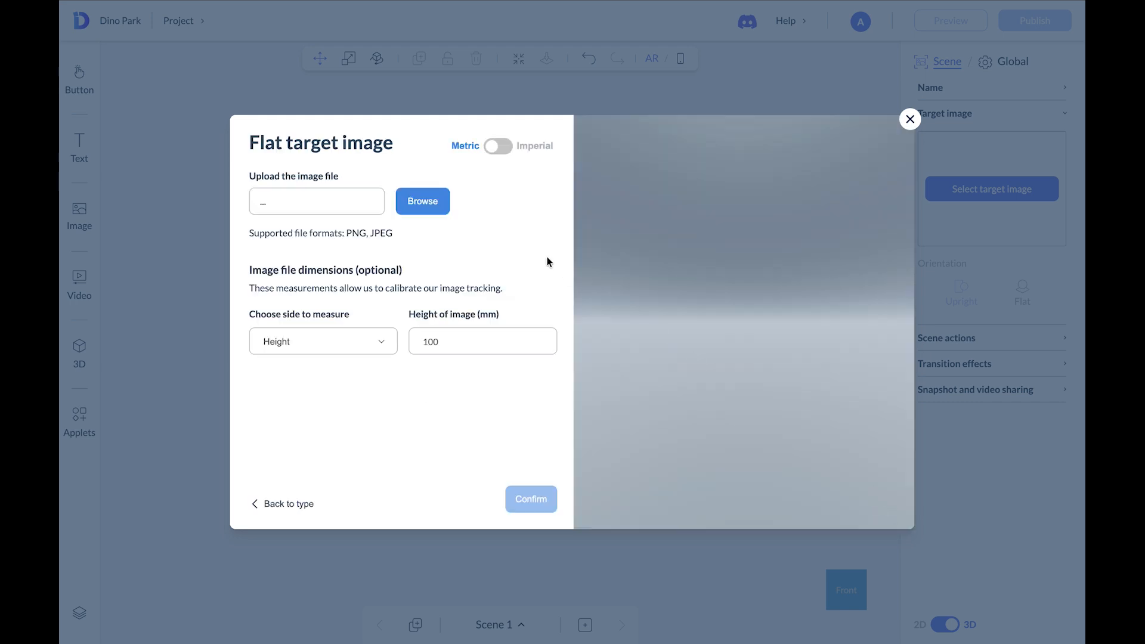
pyautogui.click(423, 203)
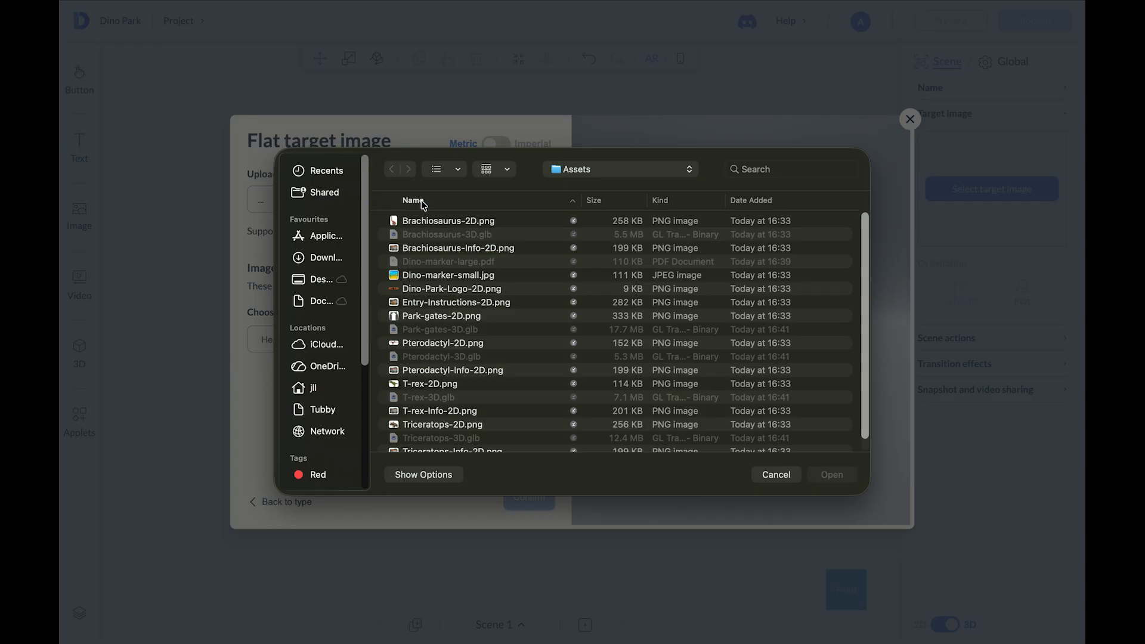
pyautogui.click(455, 276)
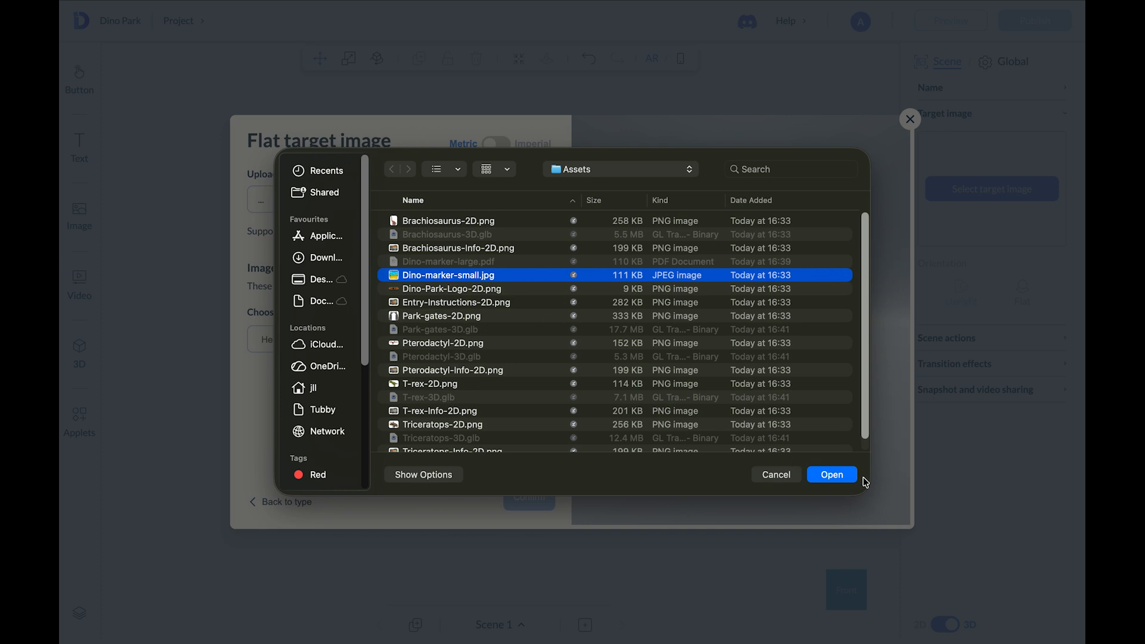
pyautogui.click(839, 475)
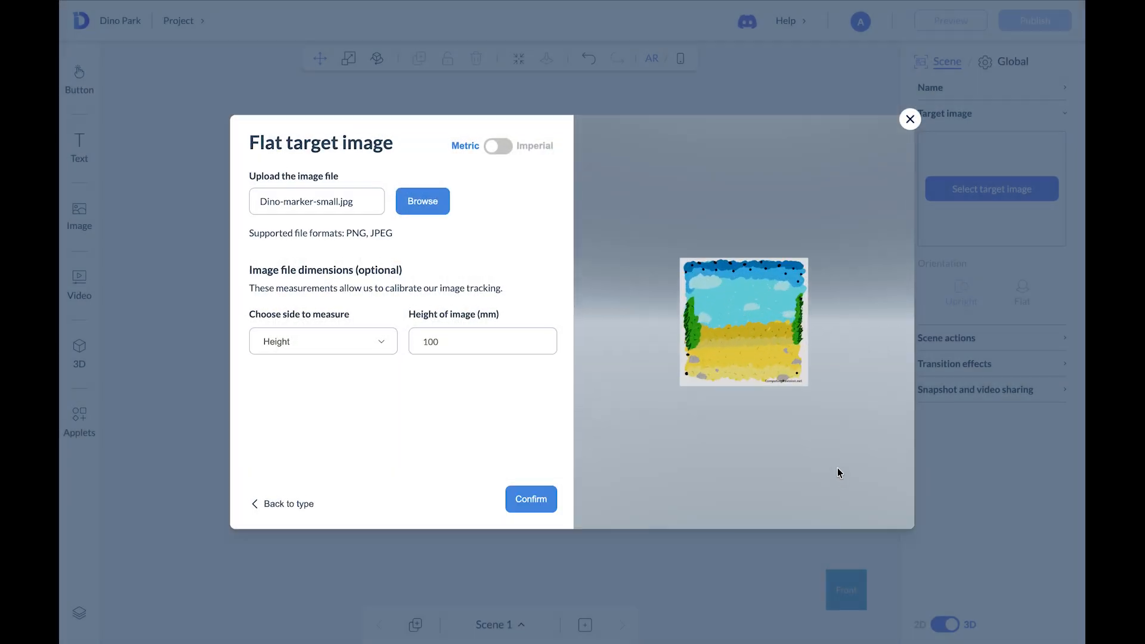
pyautogui.click(536, 507)
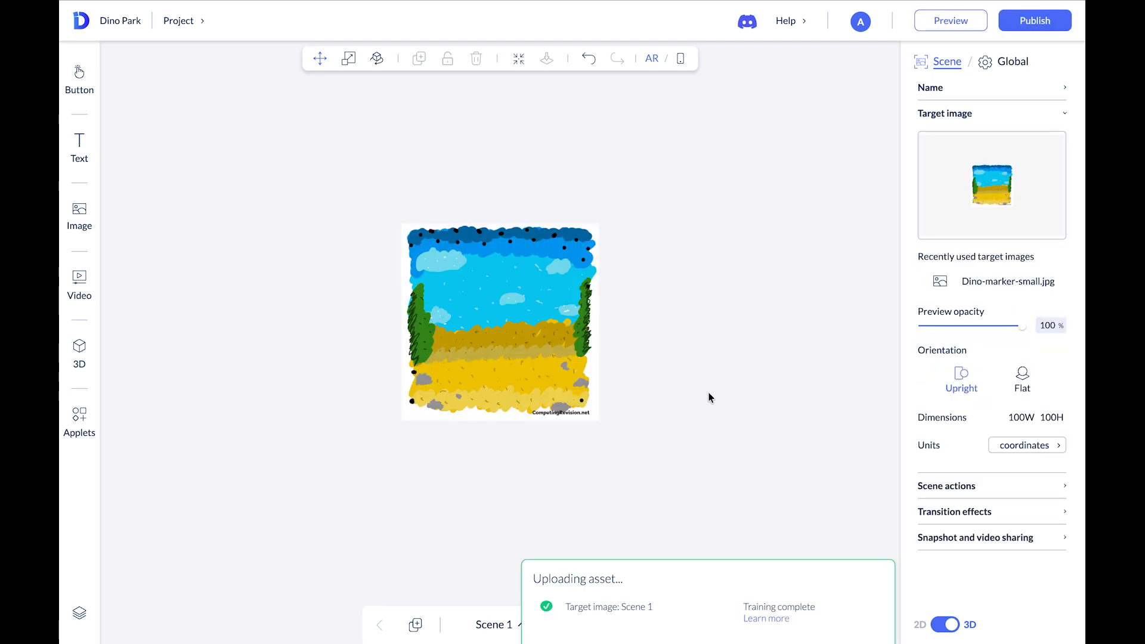
pyautogui.moveTo(1024, 327); pyautogui.dragTo(950, 329)
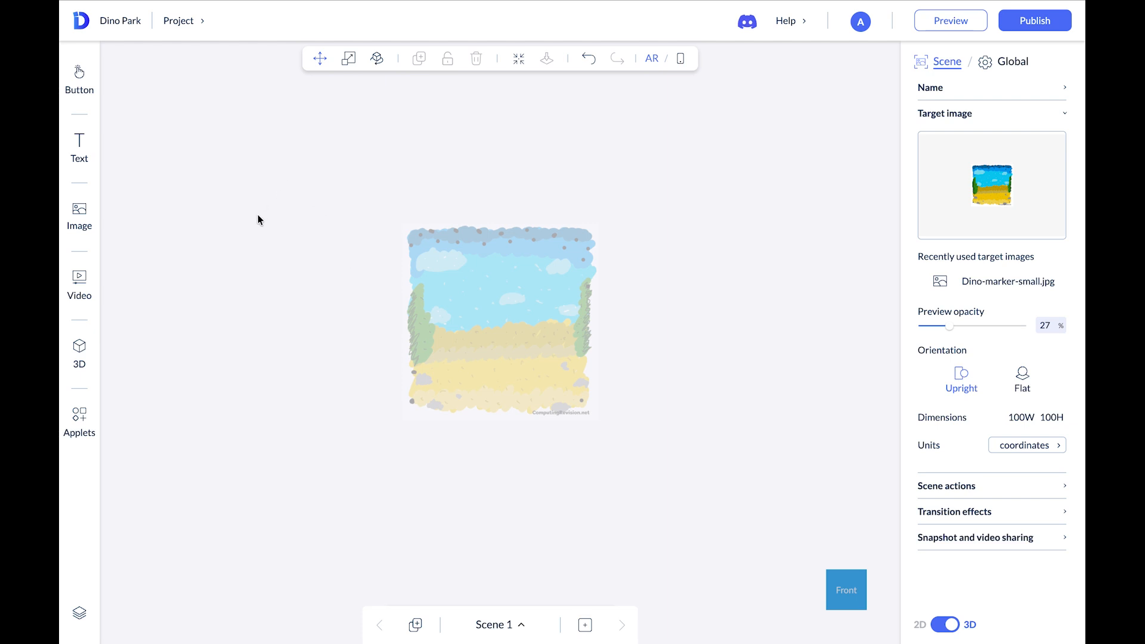
# Upload Dino-Park-Logo-2D.png, Entry-Instructions-2D.png and Park-gates-3D.glb to the media library
pyautogui.click(76, 220)
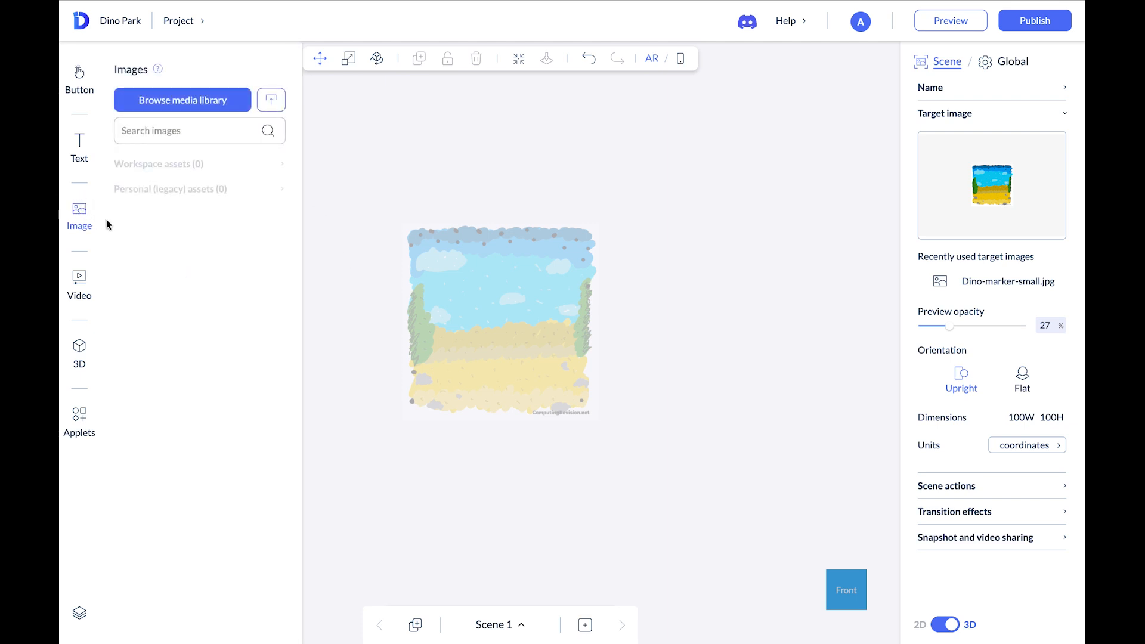
pyautogui.click(185, 102)
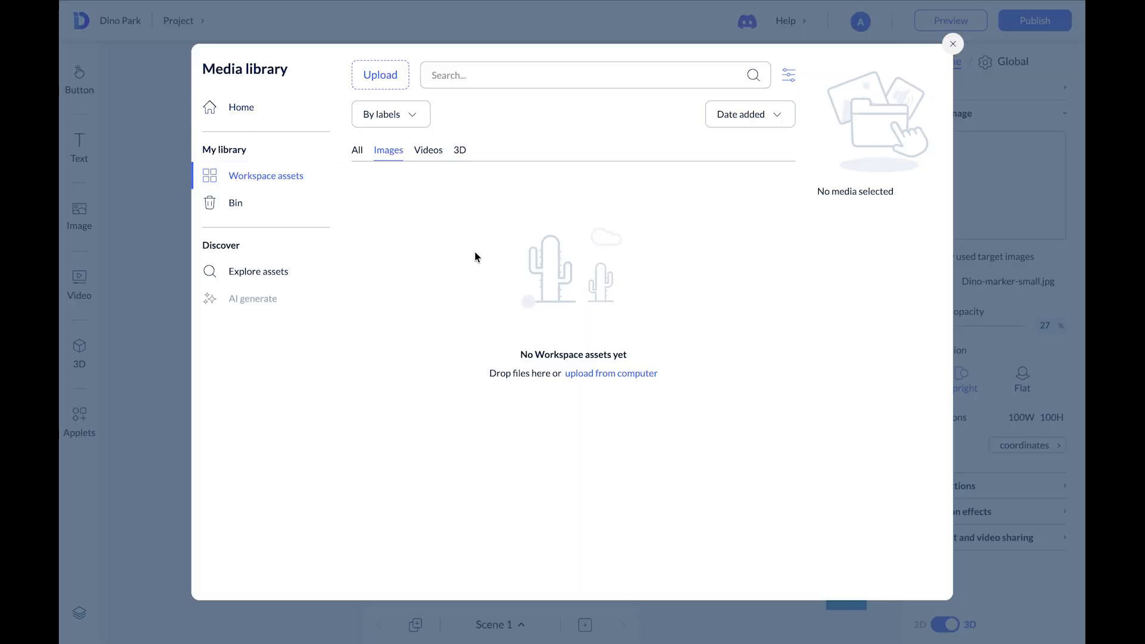
pyautogui.moveTo(751, 2)
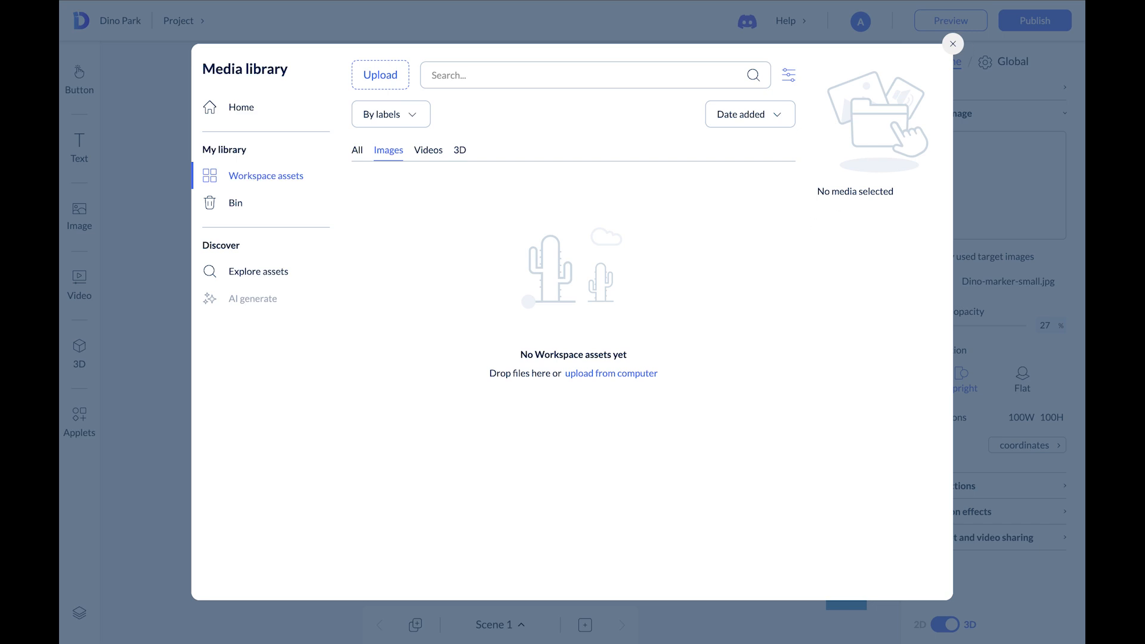
pyautogui.moveTo(870, 239); pyautogui.dragTo(704, 268)
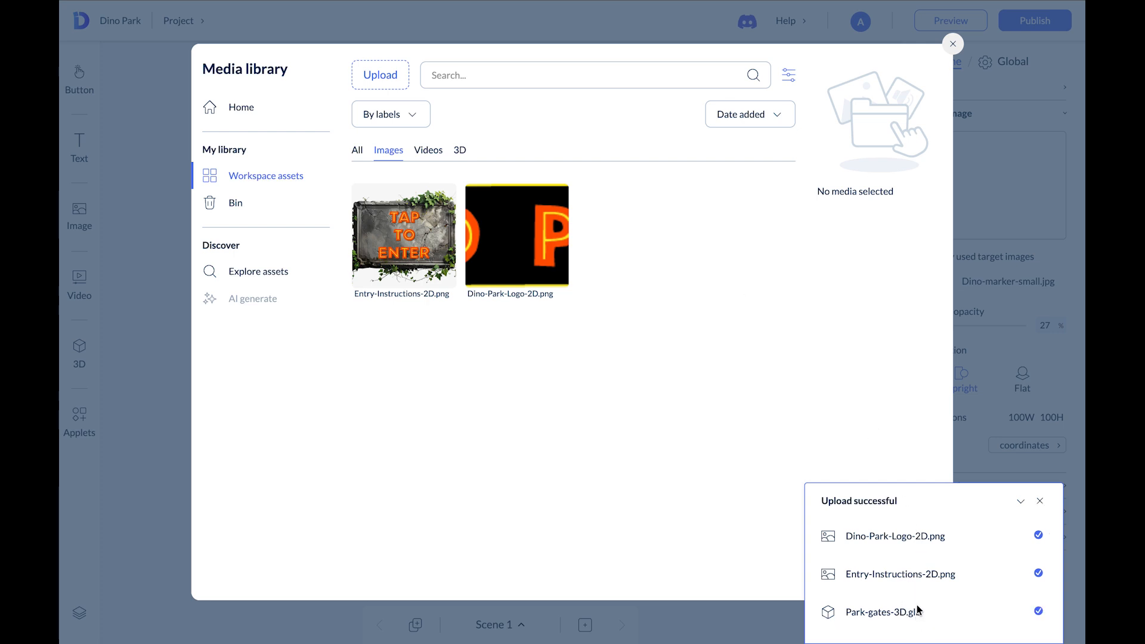
pyautogui.click(388, 154)
pyautogui.click(461, 151)
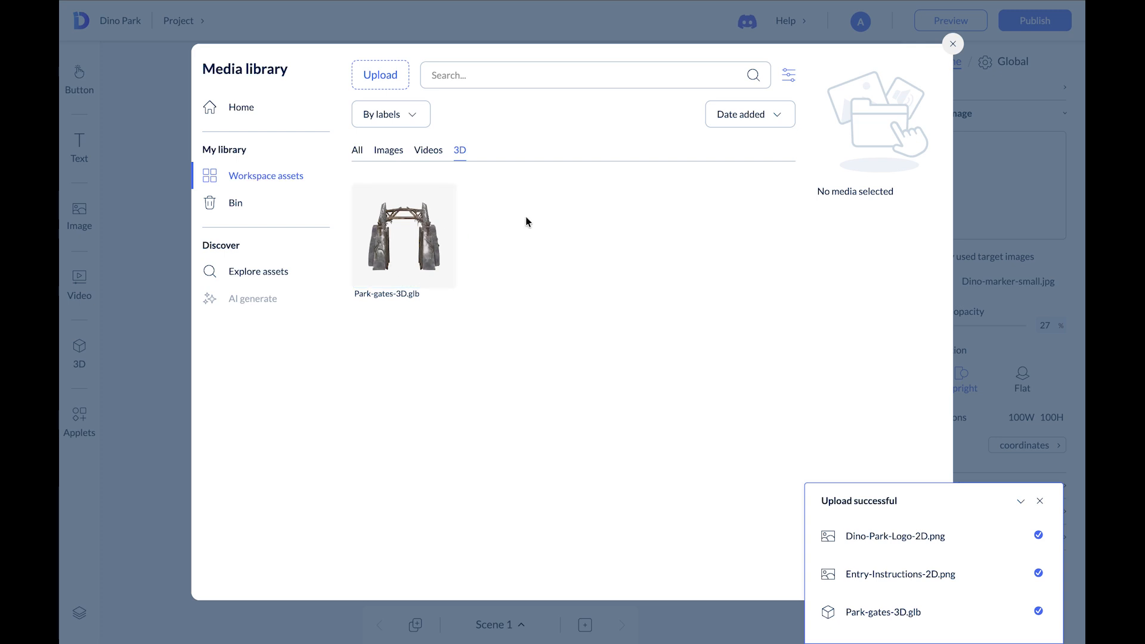
pyautogui.click(952, 45)
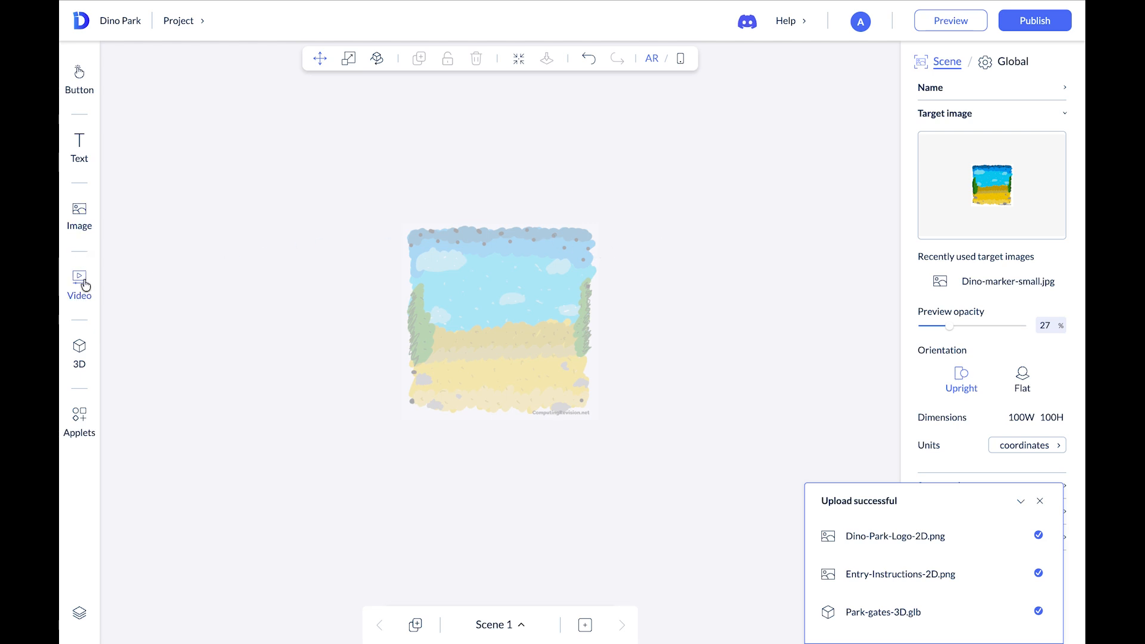
# Place the Dino Park logo image near the top of the target and set its X position to 0
pyautogui.click(81, 216)
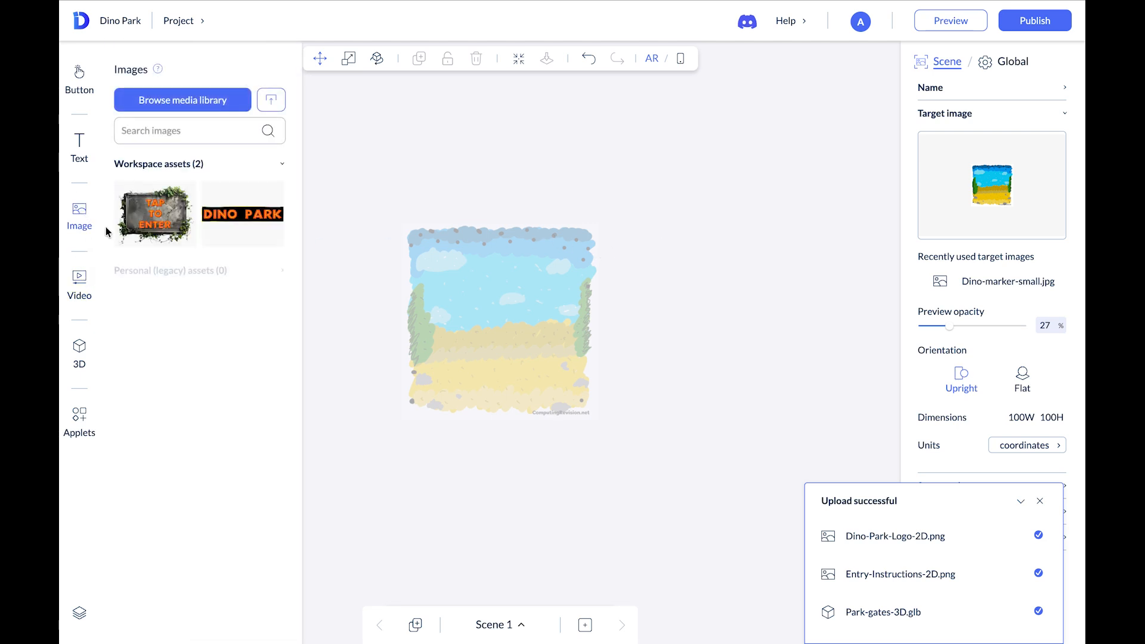
pyautogui.moveTo(222, 215); pyautogui.dragTo(521, 251)
pyautogui.click(506, 255)
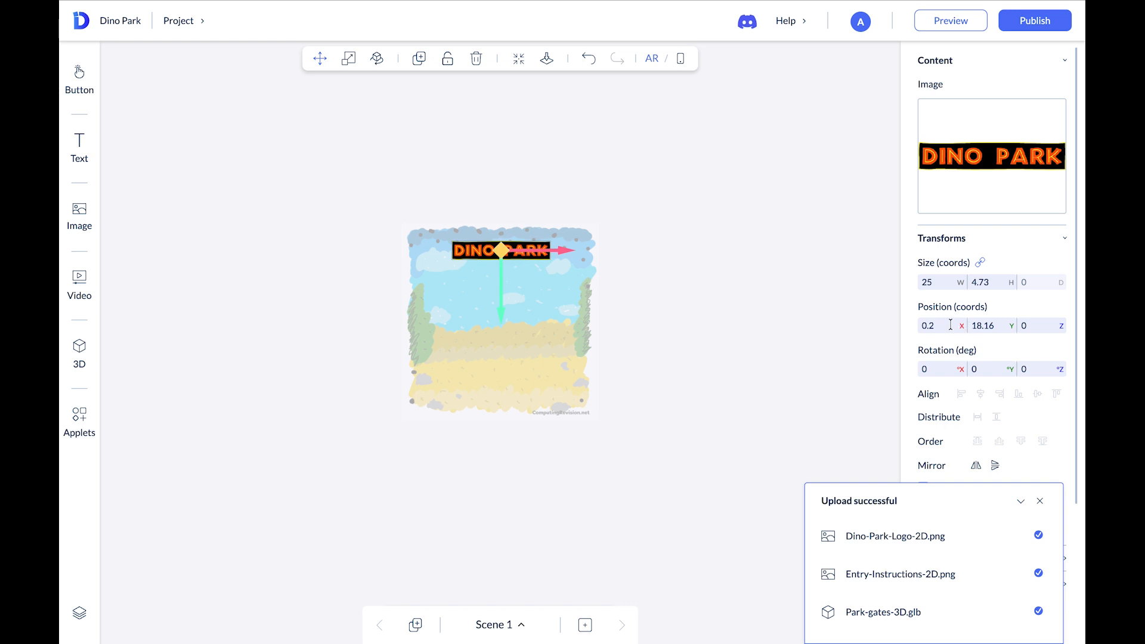
pyautogui.moveTo(935, 326); pyautogui.dragTo(920, 327)
pyautogui.write('0')
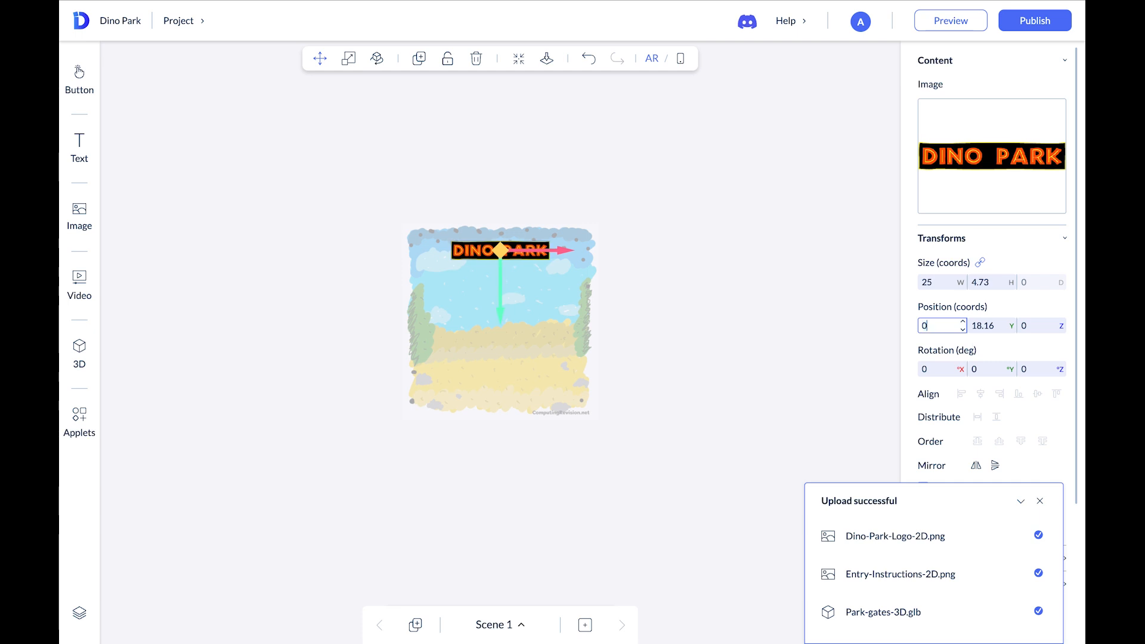
pyautogui.press('Return')
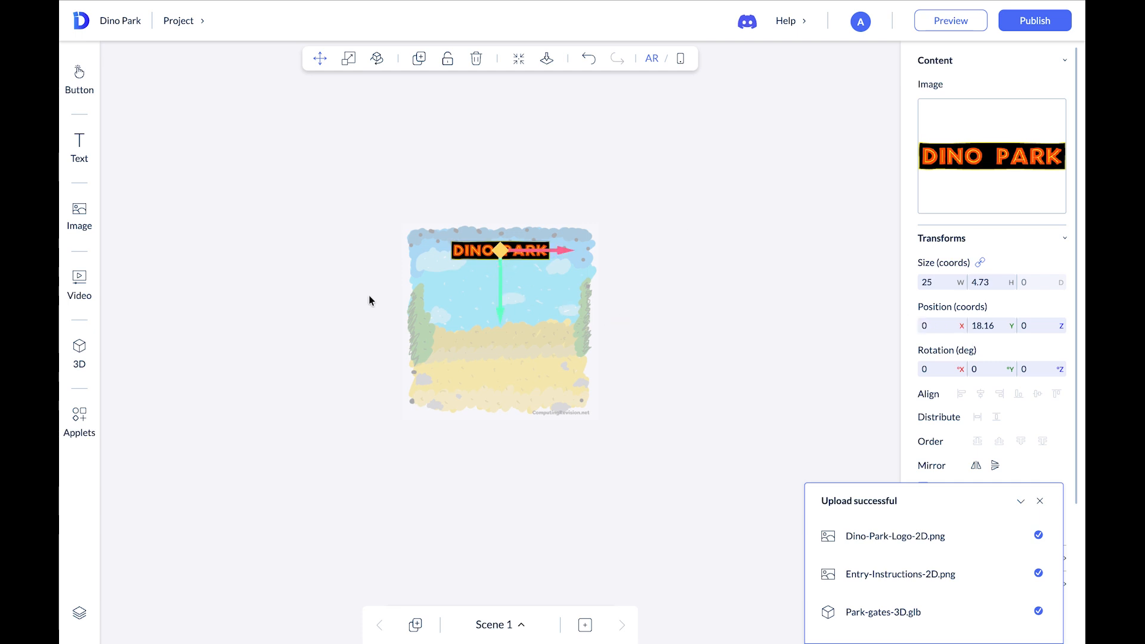
# Place the Tap to Enter image near the bottom of the target and set its X position to 0
pyautogui.click(76, 211)
pyautogui.moveTo(155, 215); pyautogui.dragTo(504, 370)
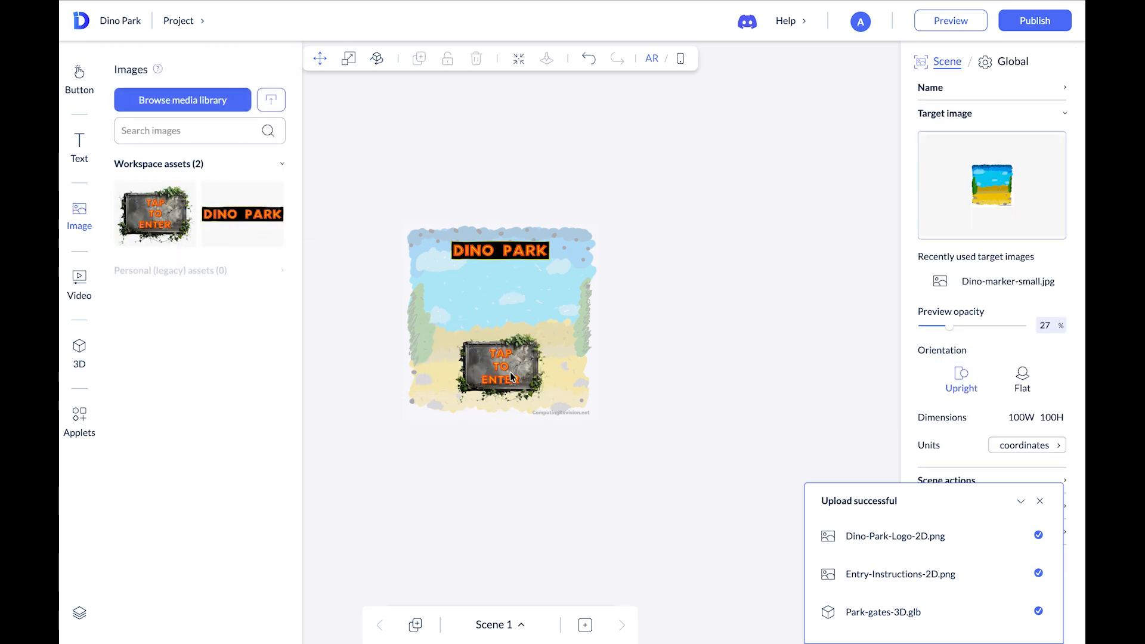
pyautogui.click(508, 369)
pyautogui.moveTo(499, 321); pyautogui.dragTo(500, 338)
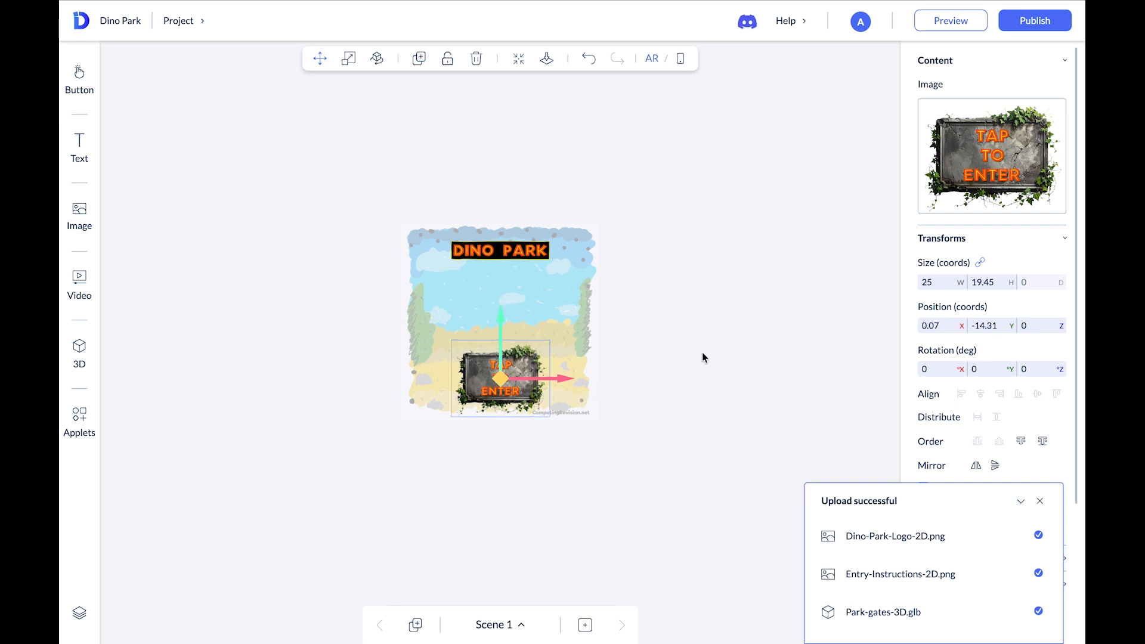
pyautogui.click(936, 328)
pyautogui.write('0')
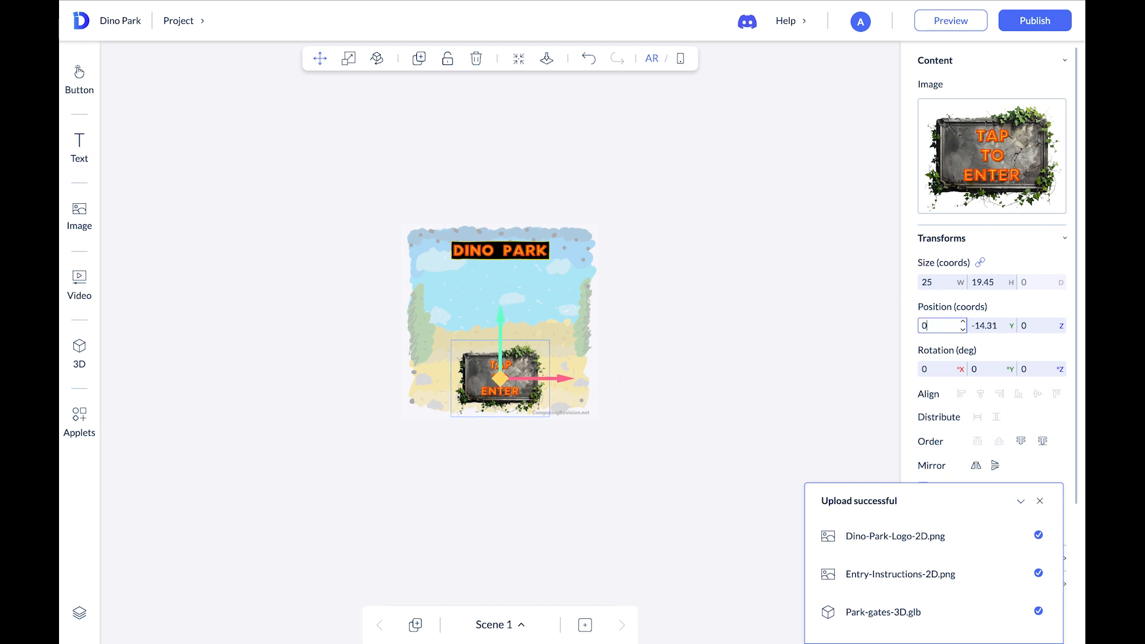
pyautogui.press('Return')
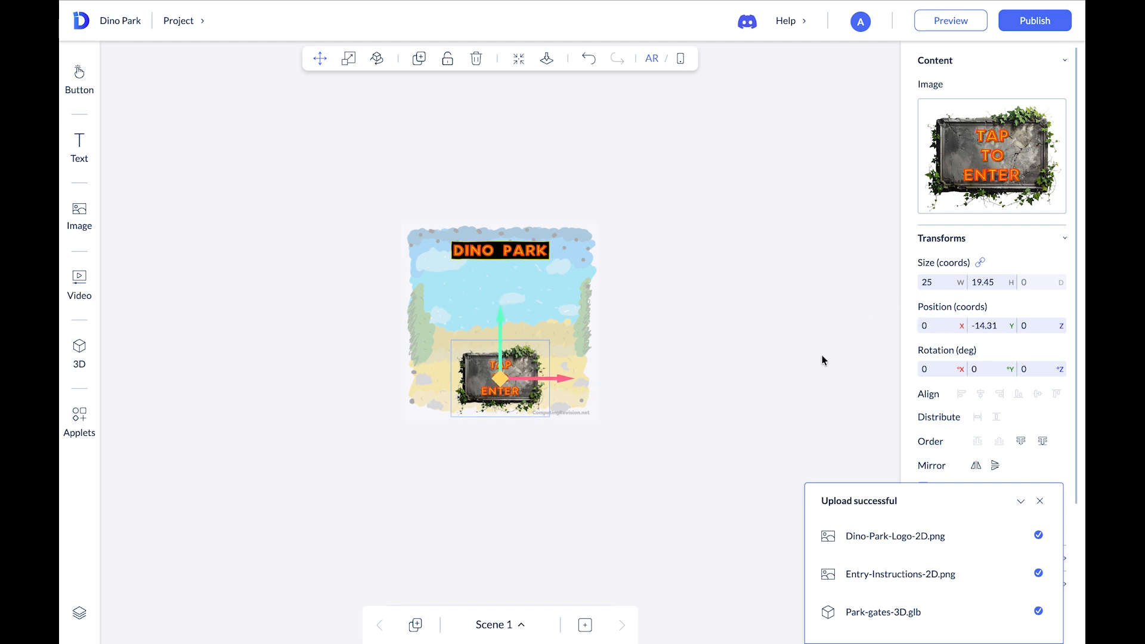
# Add the Park-gates 3D model to the scene and set its width to 10
pyautogui.click(82, 347)
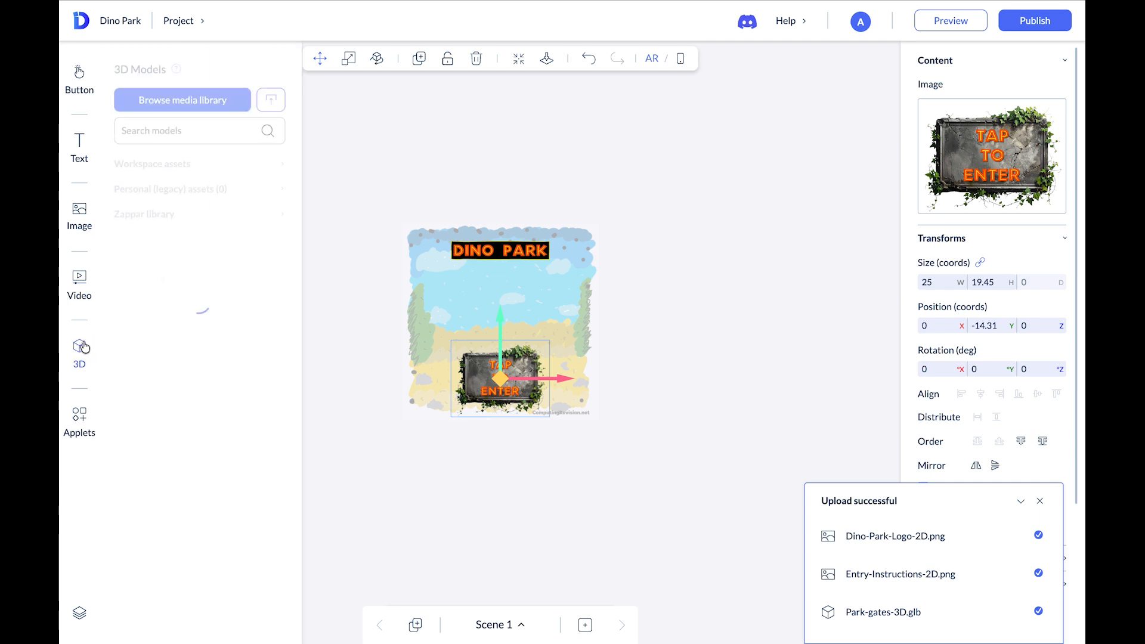
pyautogui.moveTo(153, 213); pyautogui.dragTo(500, 295)
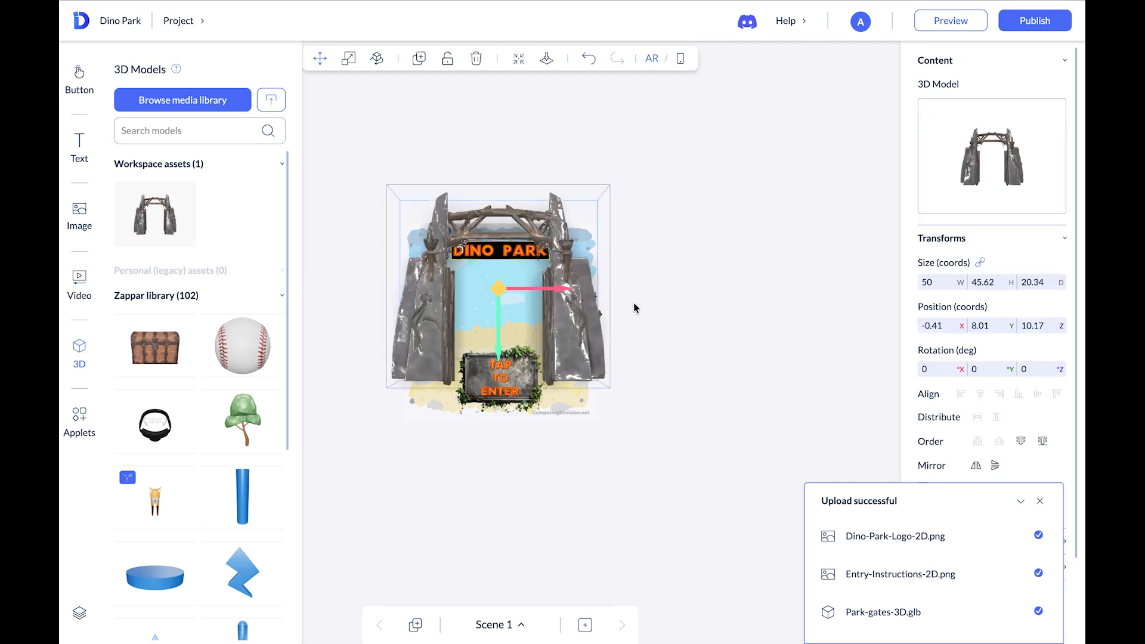
pyautogui.moveTo(498, 319); pyautogui.dragTo(499, 345)
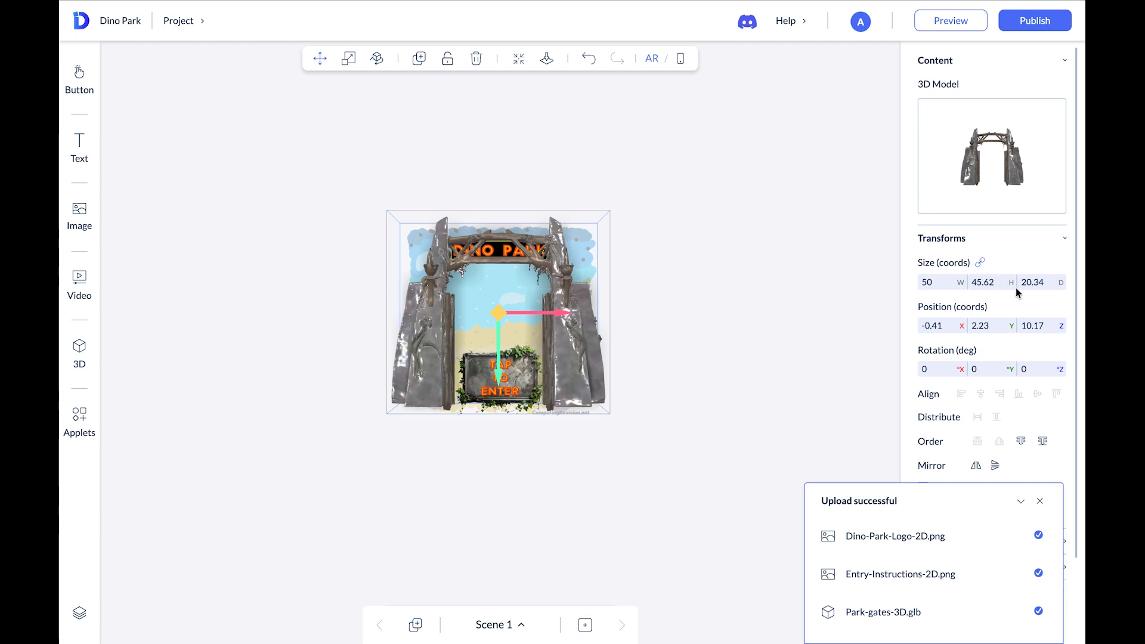
pyautogui.doubleClick(912, 282)
pyautogui.write('10')
pyautogui.press('Return')
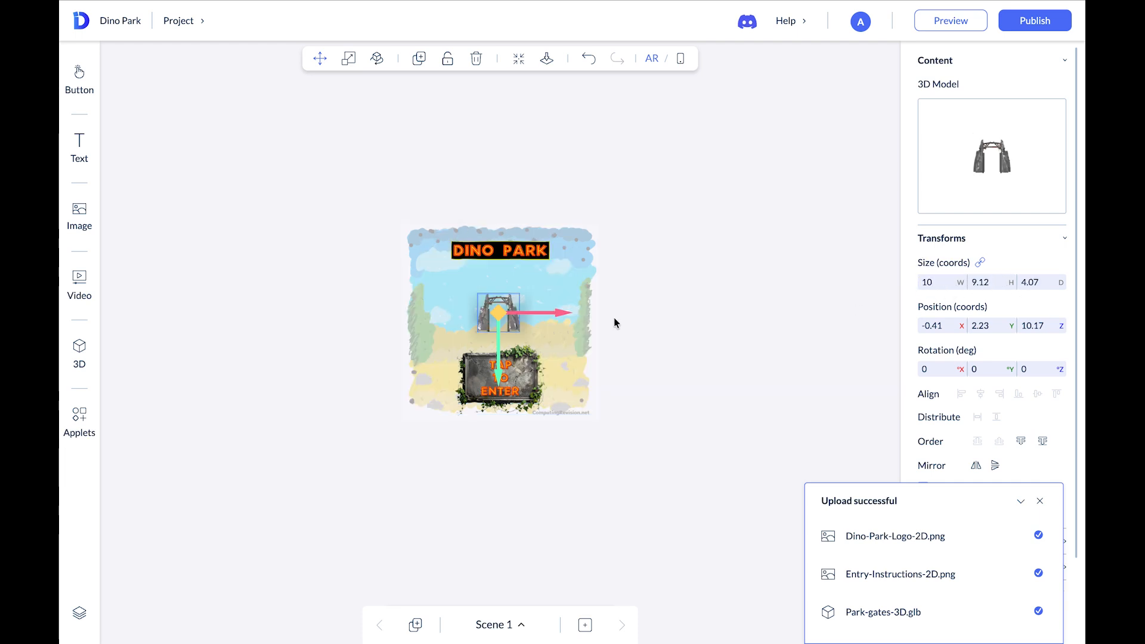
# Set the park gates' X, Y and Z position to 0
pyautogui.moveTo(498, 335); pyautogui.dragTo(500, 355)
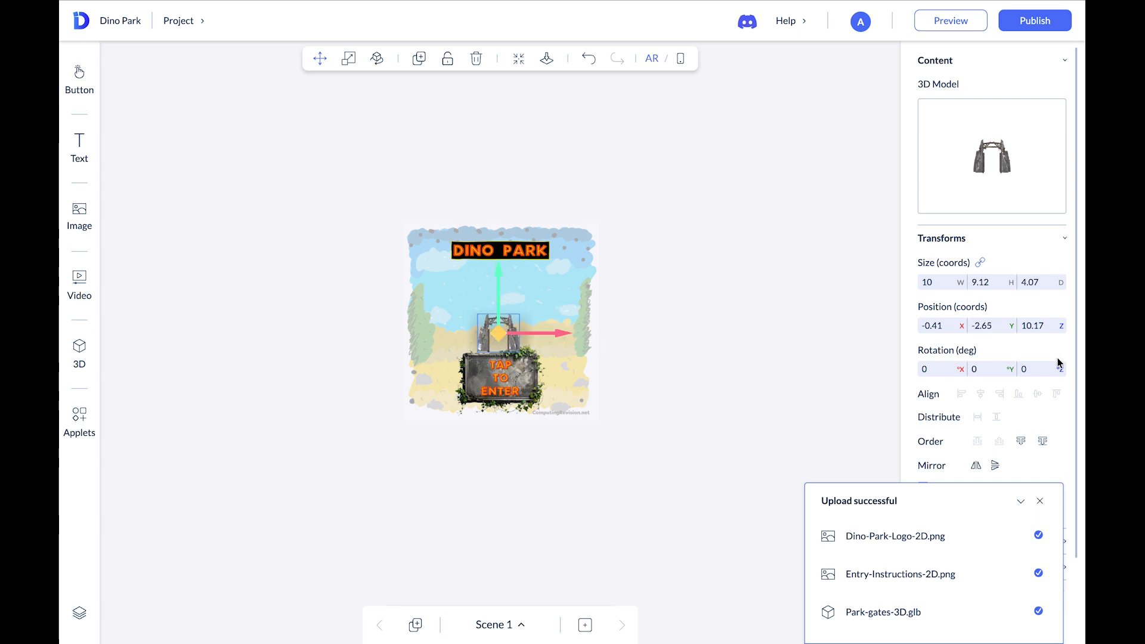
pyautogui.moveTo(948, 325); pyautogui.dragTo(916, 328)
pyautogui.write('0')
pyautogui.press('Tab')
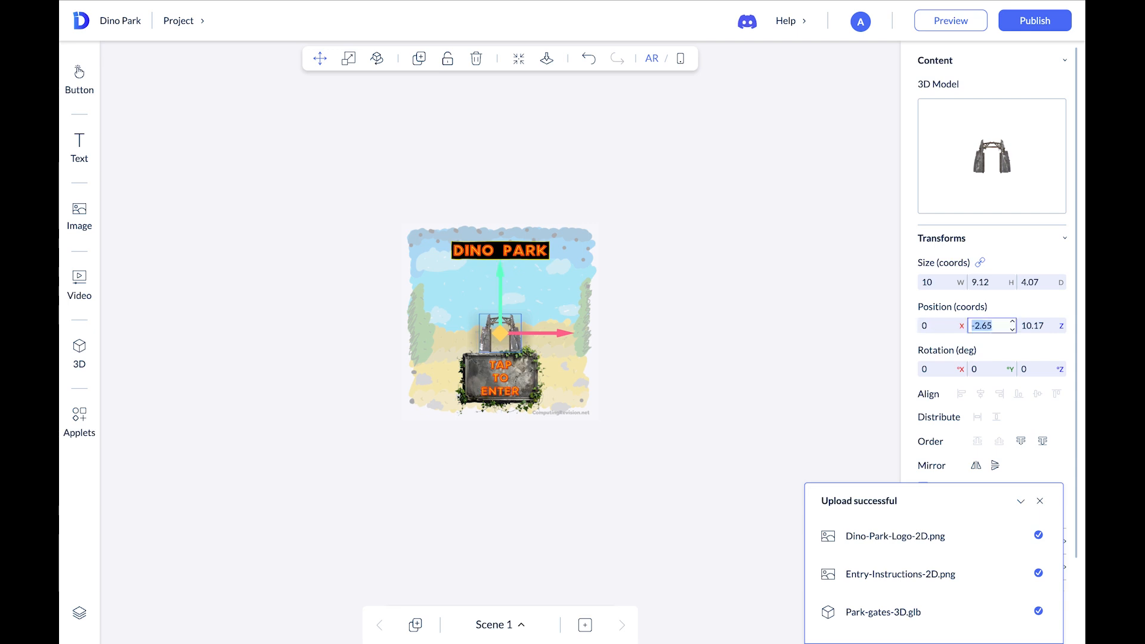
pyautogui.write('0')
pyautogui.press('Tab')
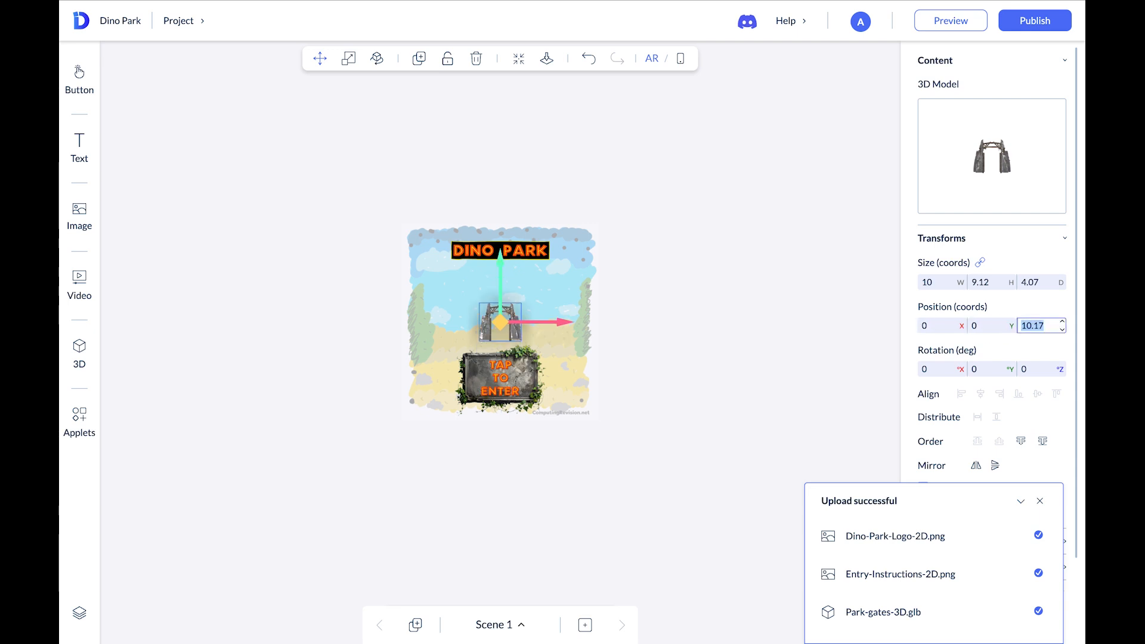
pyautogui.write('0')
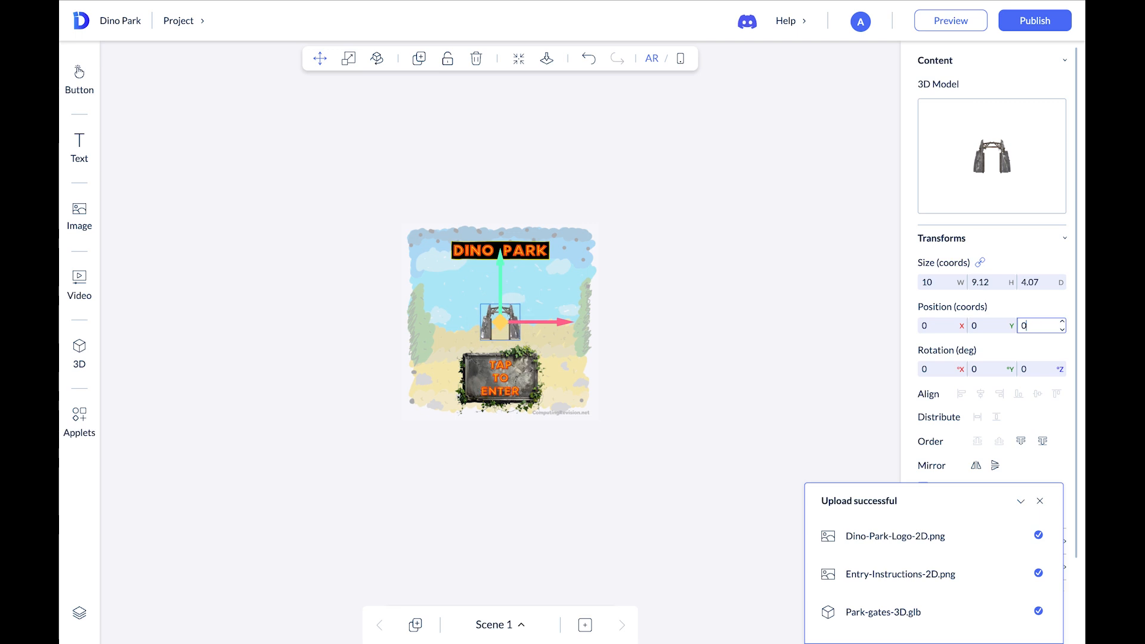
# Close the upload notification and orbit the view to inspect the scene from the side
pyautogui.click(721, 382)
pyautogui.click(1039, 501)
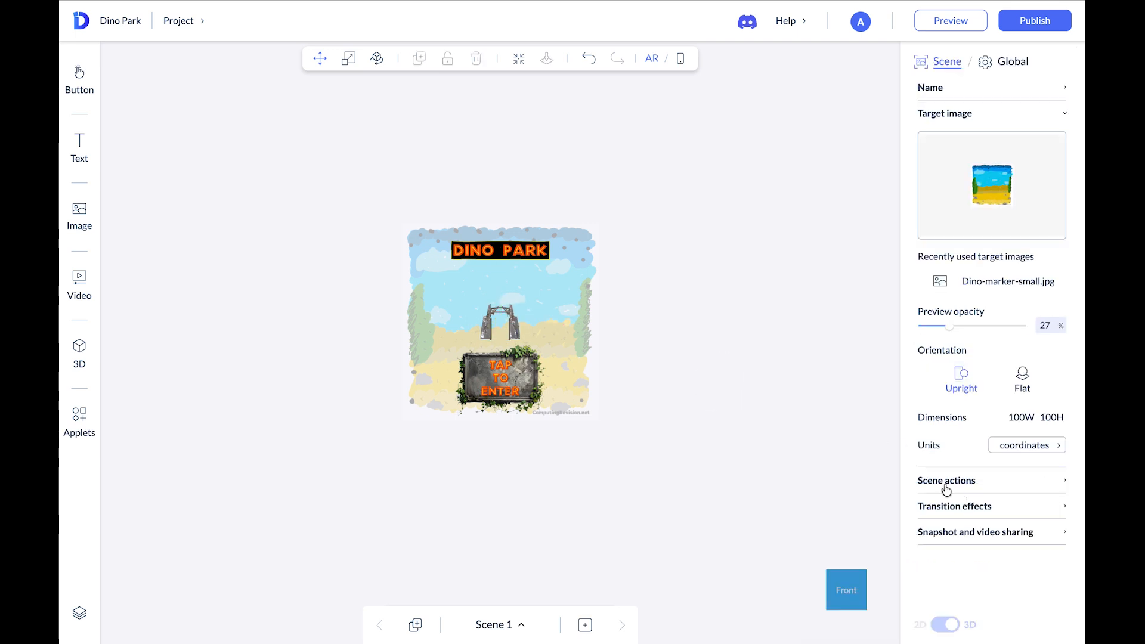
pyautogui.click(846, 591)
pyautogui.moveTo(844, 592); pyautogui.dragTo(739, 583)
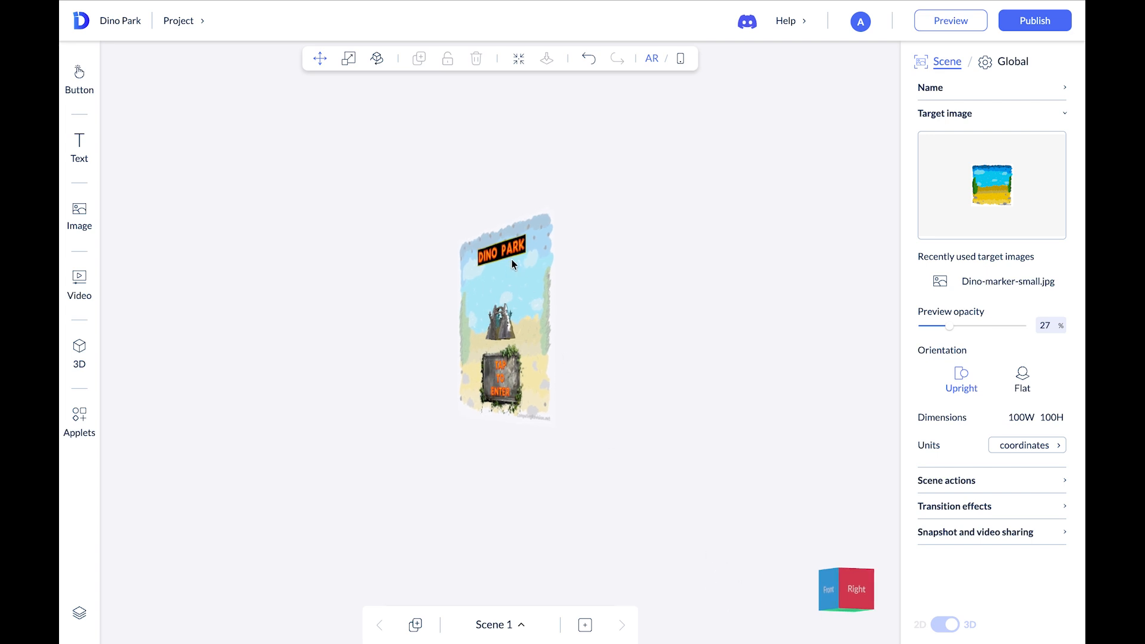
# Select the Tap to Enter image and move it forward along the Z axis to about 29.33
pyautogui.moveTo(852, 579); pyautogui.dragTo(899, 593)
pyautogui.click(480, 396)
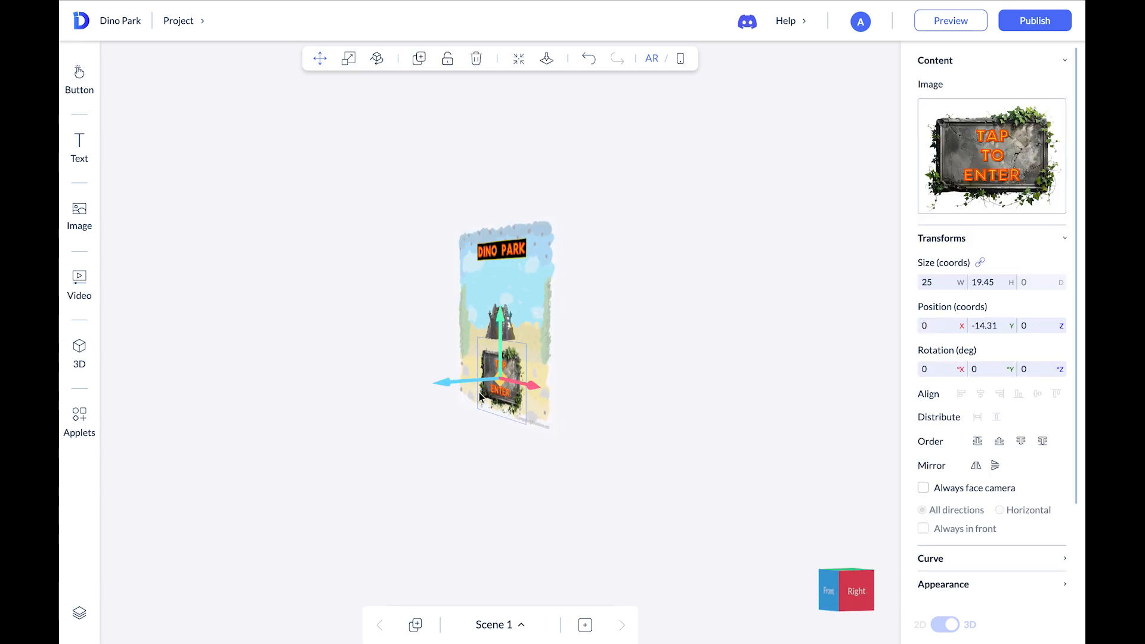
pyautogui.moveTo(459, 383); pyautogui.dragTo(354, 401)
pyautogui.moveTo(547, 470); pyautogui.dragTo(642, 455)
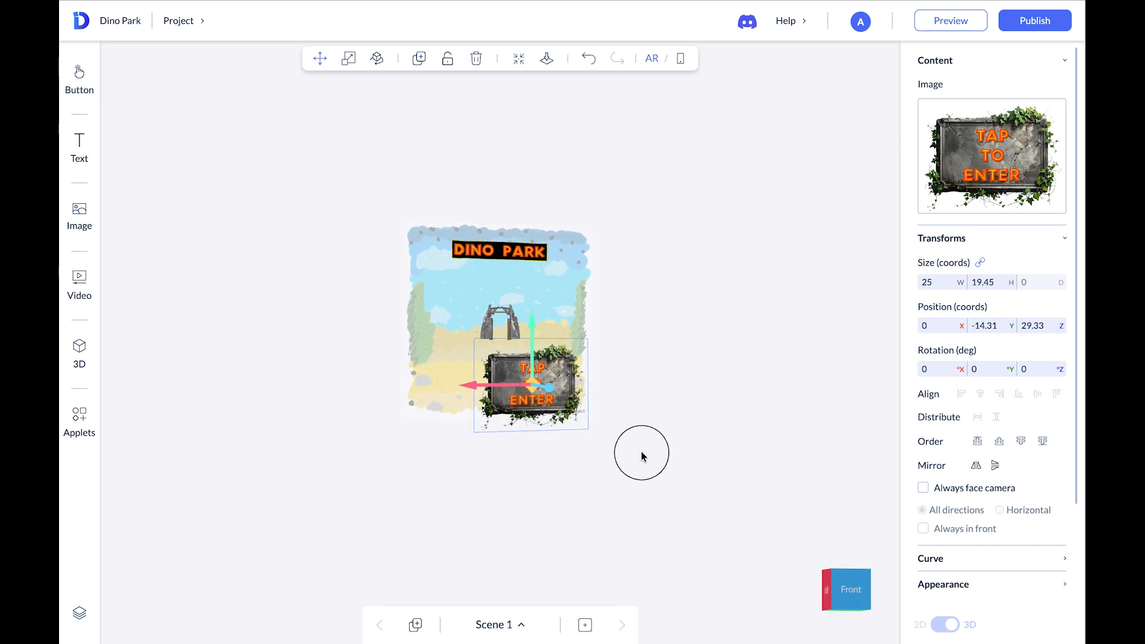
# Return to the front view and check the layout in the phone screen mode before switching back to AR
pyautogui.click(849, 587)
pyautogui.moveTo(849, 586); pyautogui.dragTo(830, 567)
pyautogui.click(833, 585)
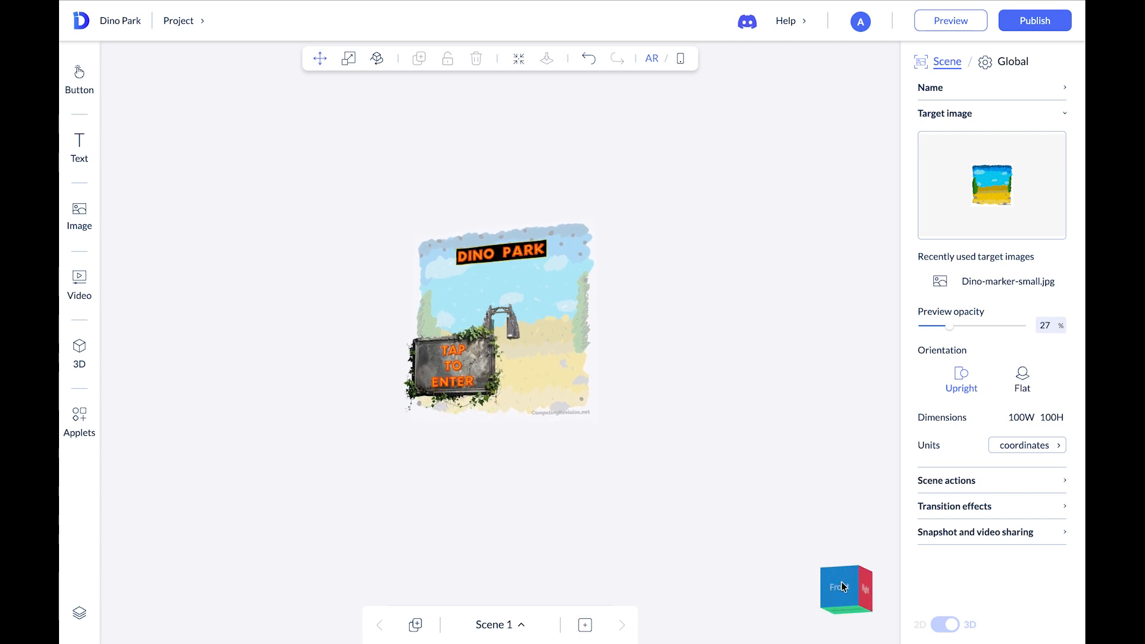
pyautogui.click(842, 586)
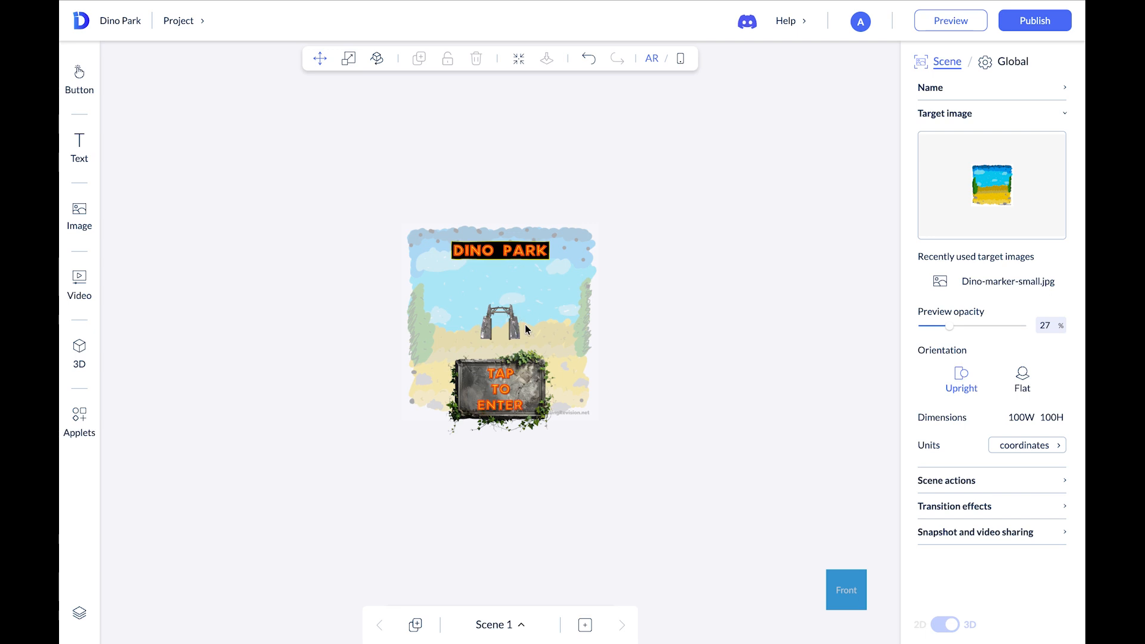
pyautogui.click(680, 59)
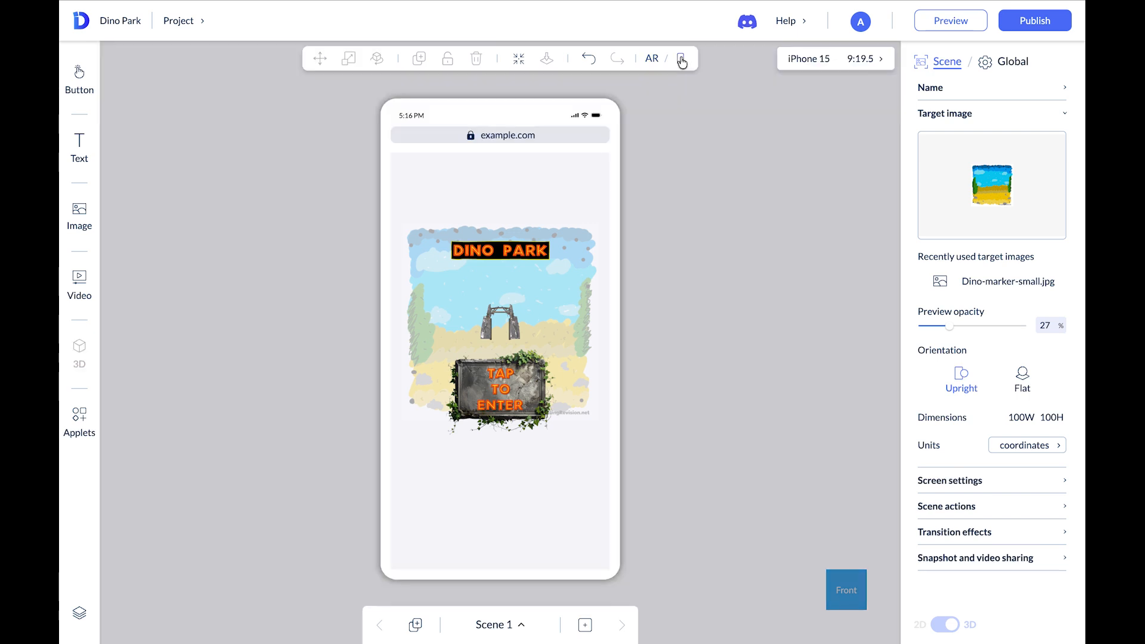
pyautogui.moveTo(749, 286)
pyautogui.mouseDown()
pyautogui.moveTo(659, 297)
pyautogui.moveTo(738, 277)
pyautogui.moveTo(718, 312)
pyautogui.moveTo(775, 280)
pyautogui.moveTo(740, 297)
pyautogui.moveTo(746, 307)
pyautogui.mouseUp()
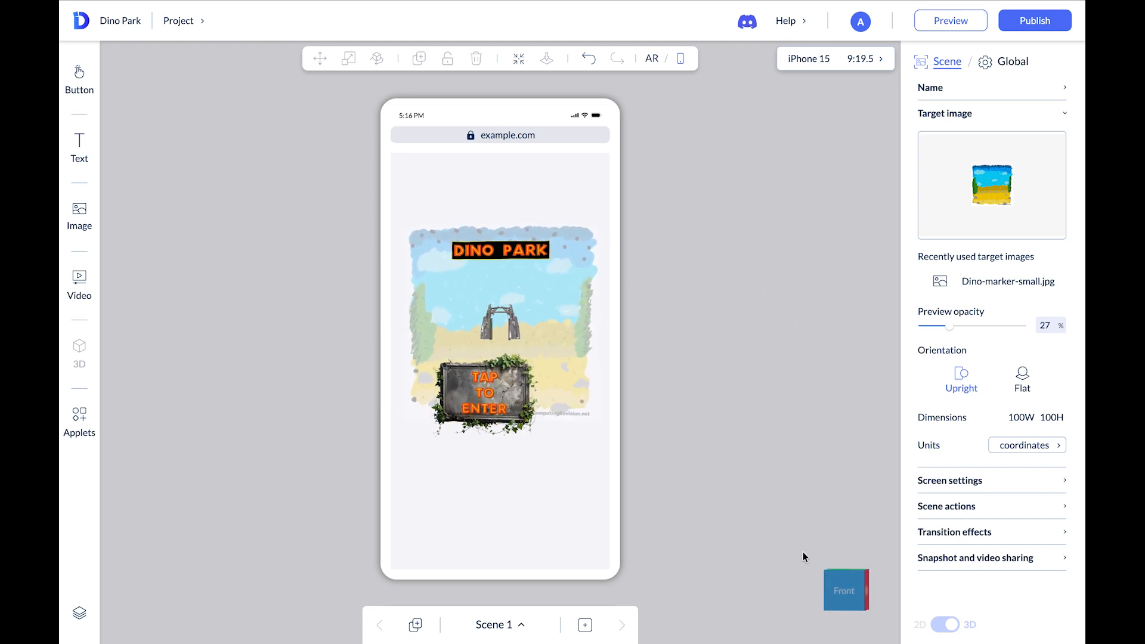
pyautogui.click(844, 596)
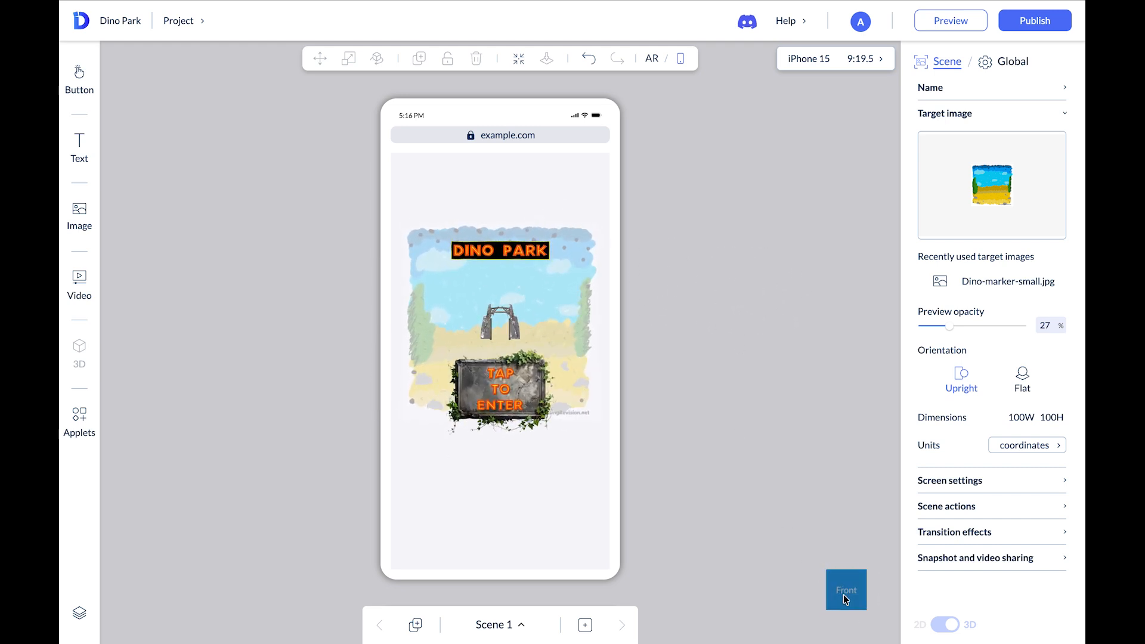
pyautogui.click(652, 60)
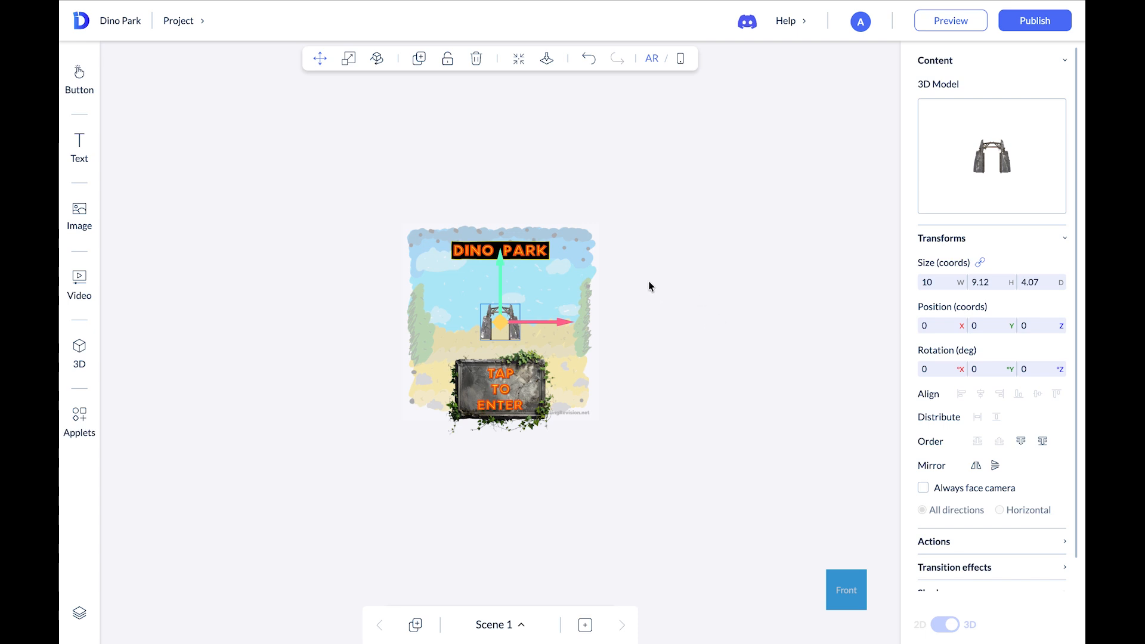
# Add an On load scene action that animates an object
pyautogui.click(656, 306)
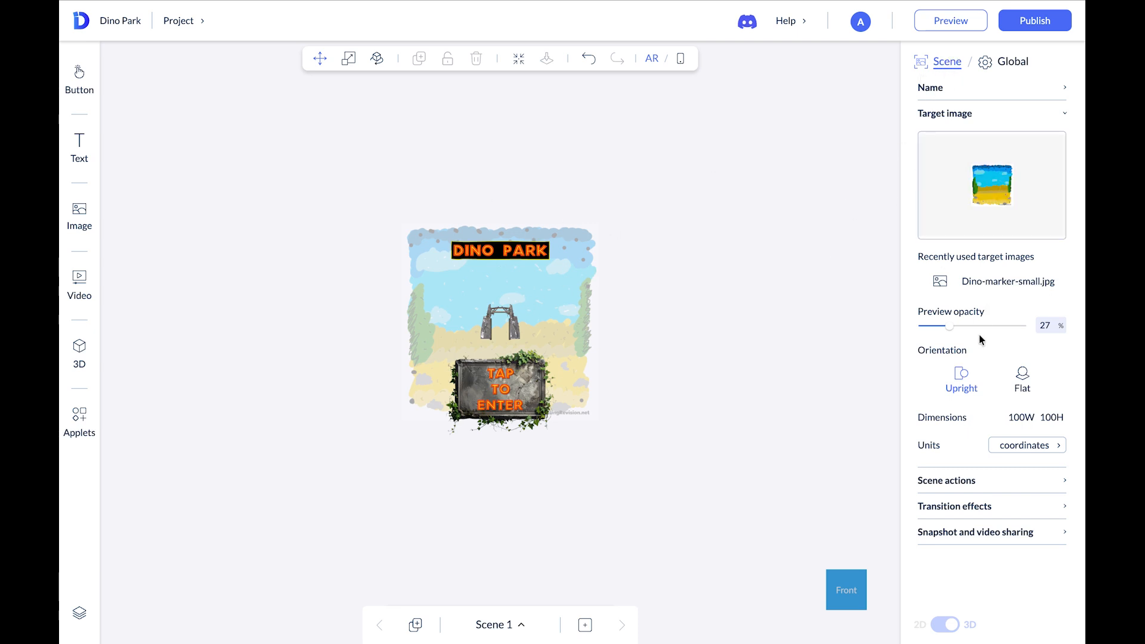
pyautogui.click(954, 481)
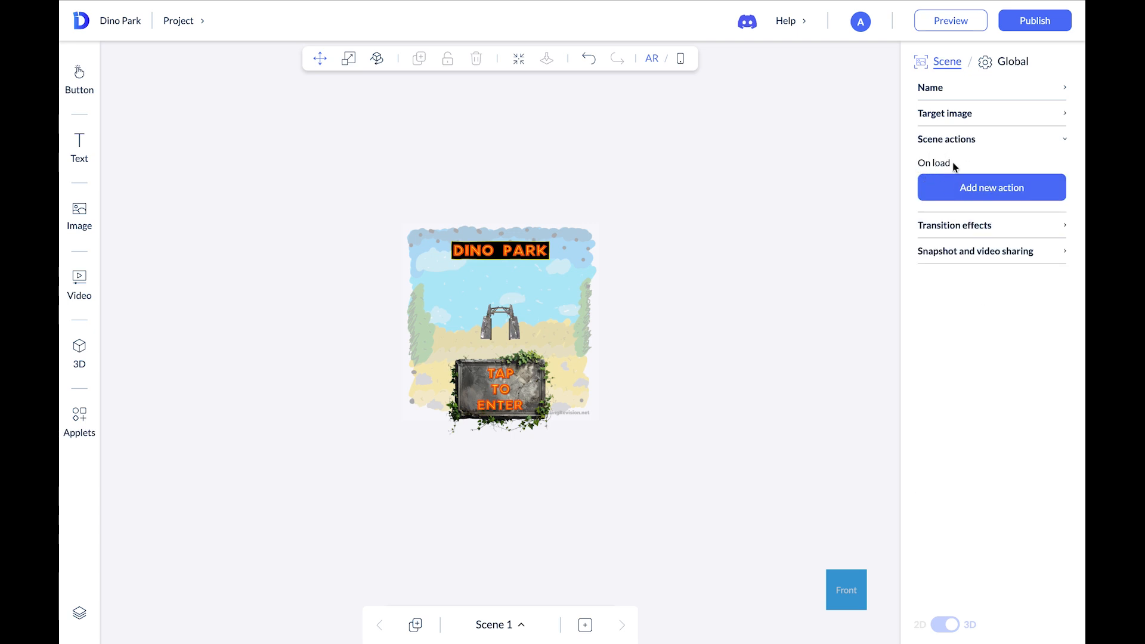
pyautogui.click(1011, 188)
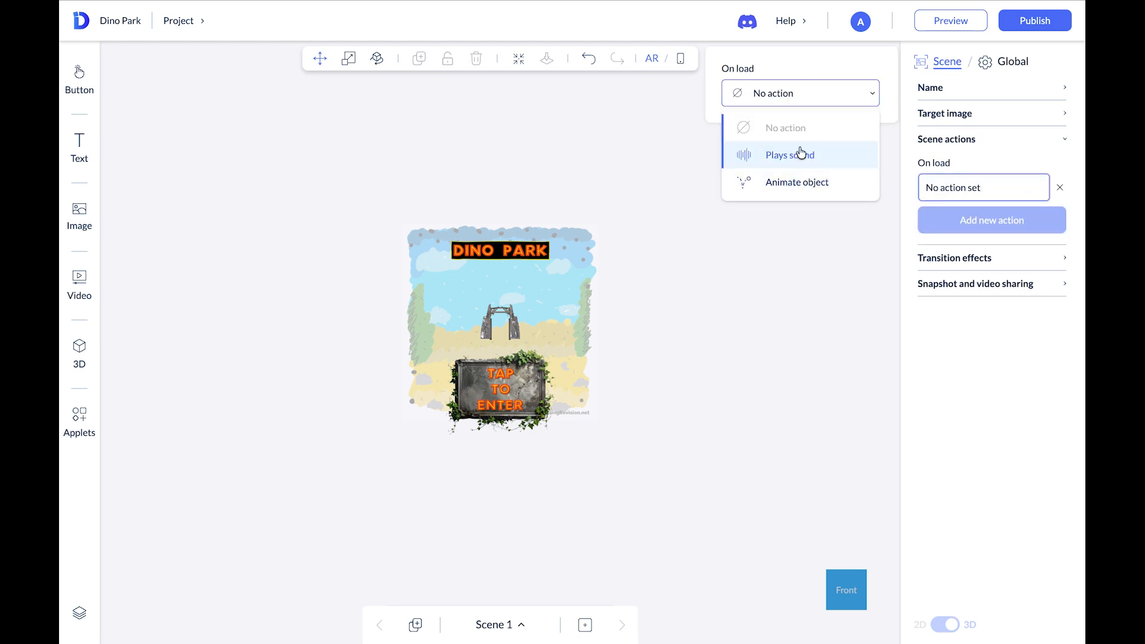
pyautogui.click(829, 188)
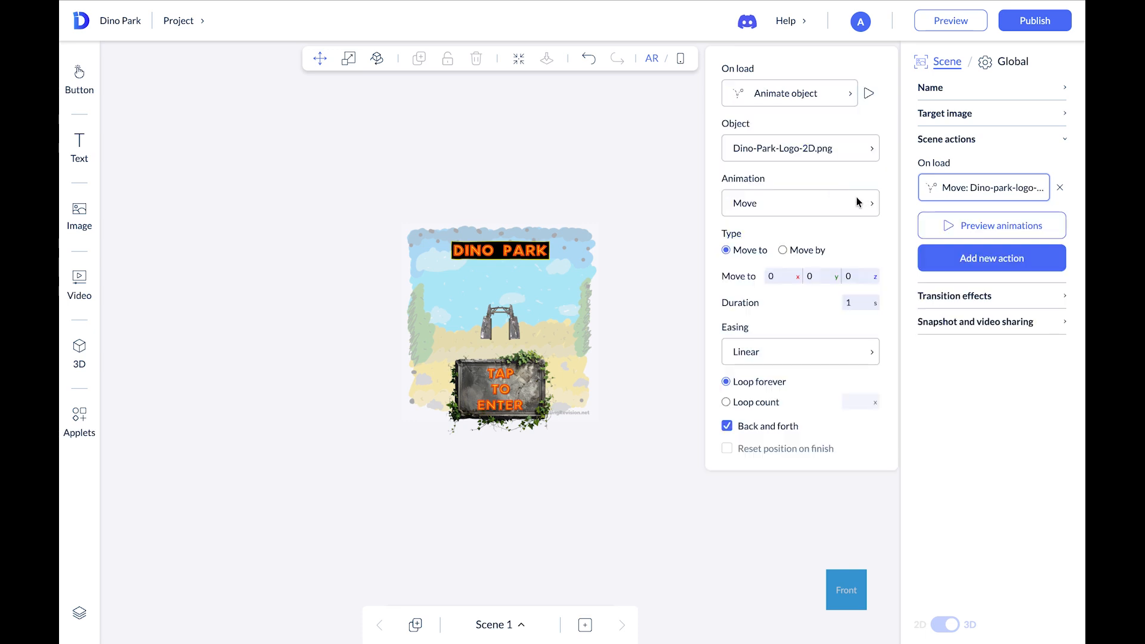
# Set the on-load animation to a Scale of the Park-gates-3D.glb model
pyautogui.click(862, 152)
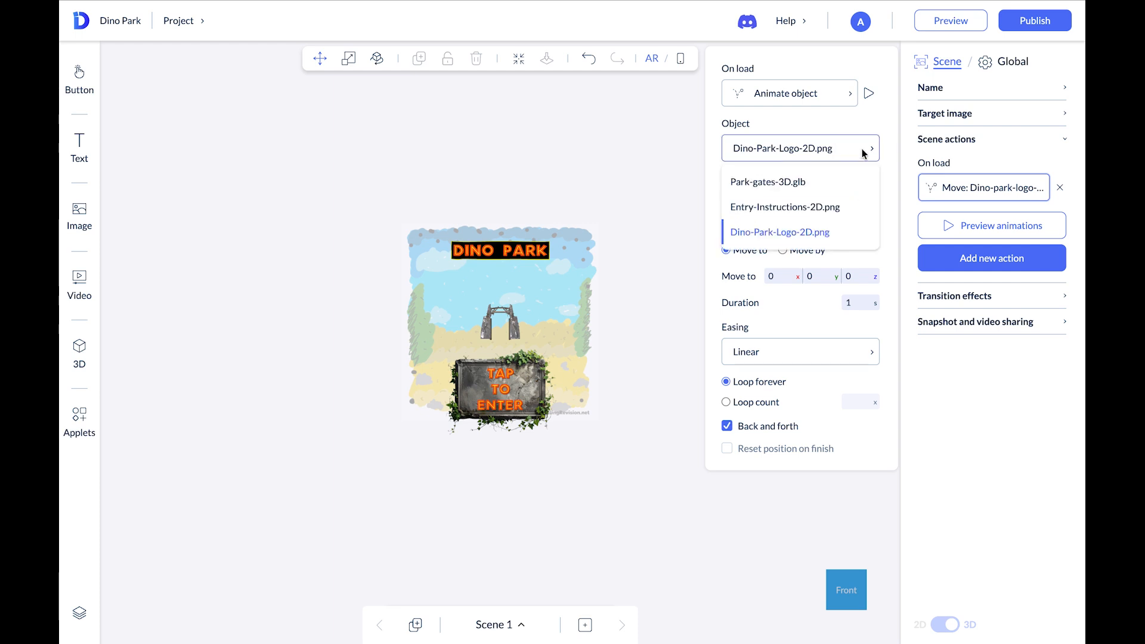
pyautogui.click(794, 183)
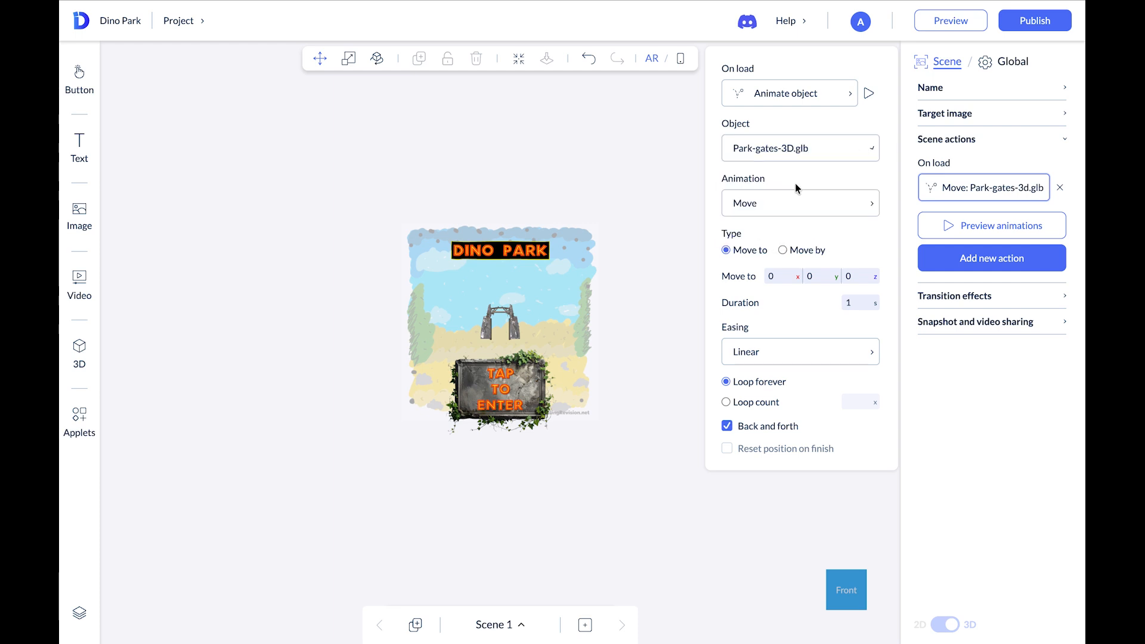
pyautogui.click(871, 203)
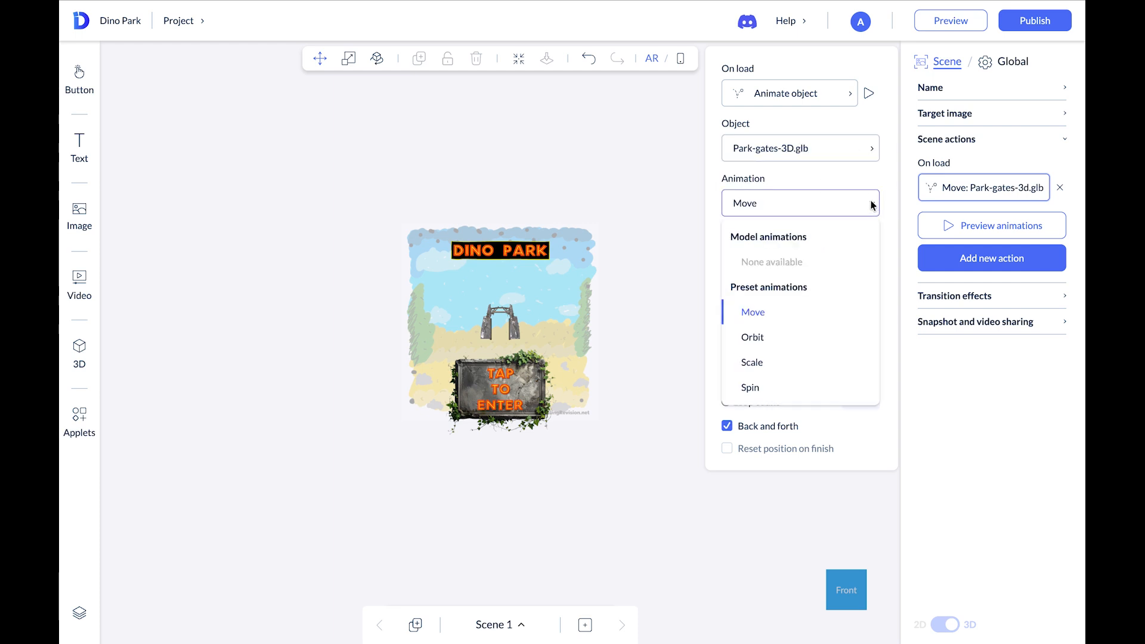
pyautogui.click(778, 362)
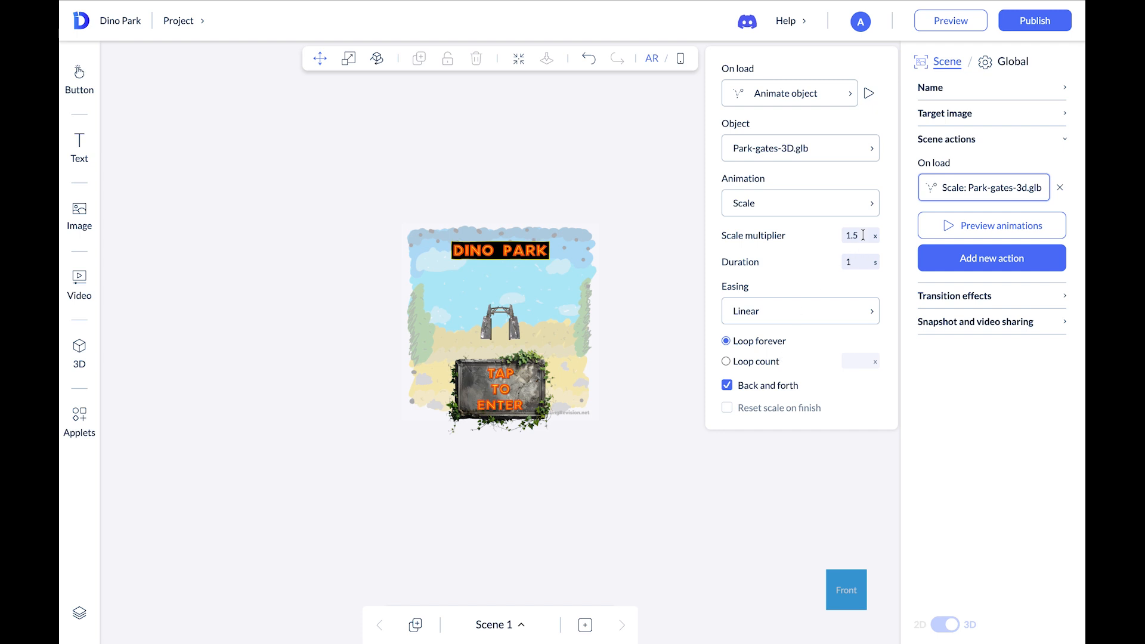
# Set the scale multiplier to 4, choose a loop count of 1, and preview the animation
pyautogui.moveTo(863, 235); pyautogui.dragTo(835, 237)
pyautogui.write('4')
pyautogui.click(808, 261)
pyautogui.click(726, 363)
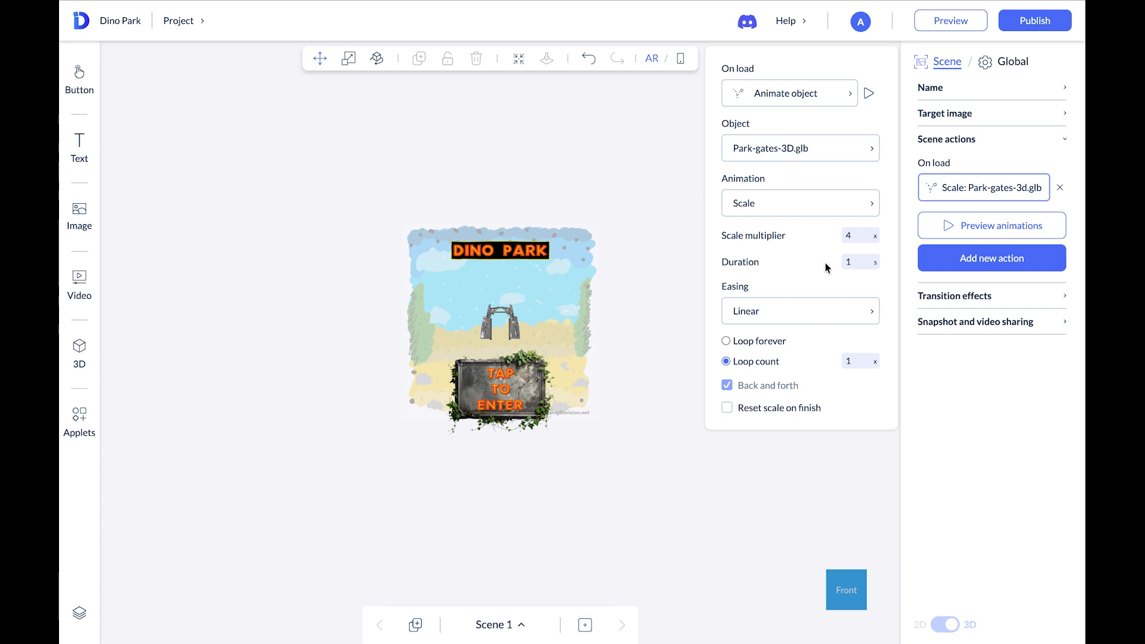
pyautogui.click(869, 95)
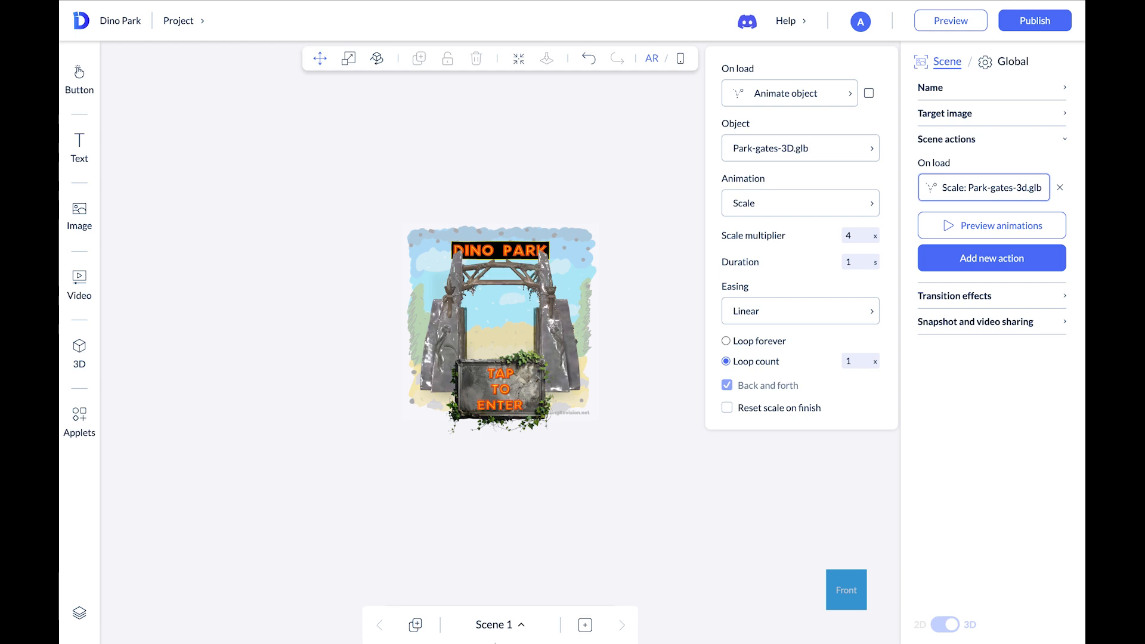
# Create a second image-tracking scene using the Dino-marker-small.jpg target image
pyautogui.click(521, 628)
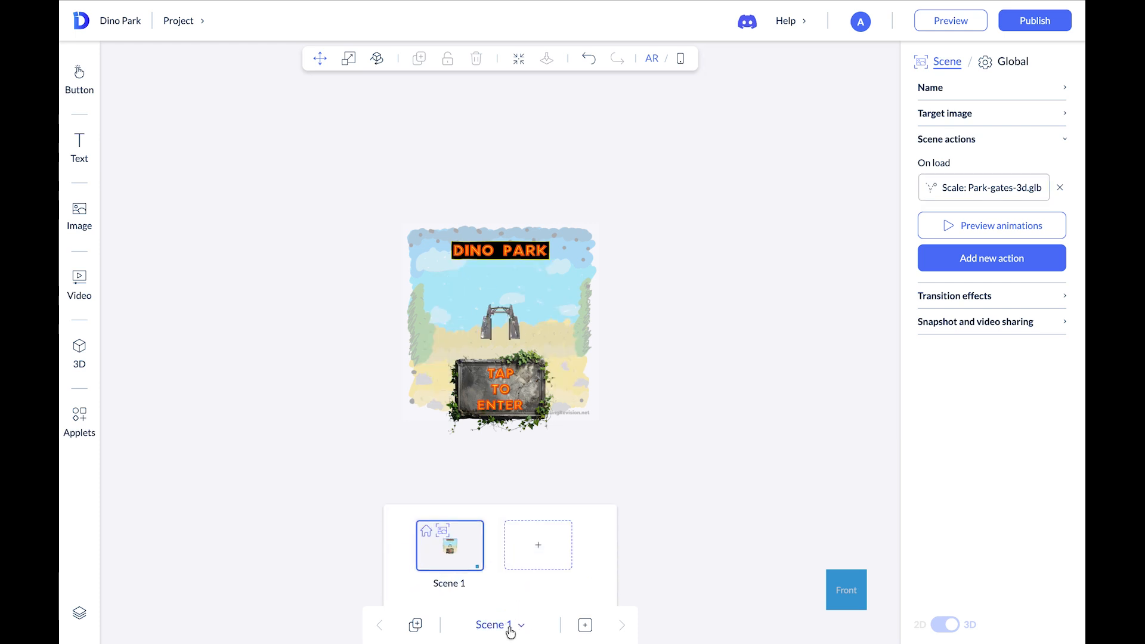
pyautogui.click(538, 549)
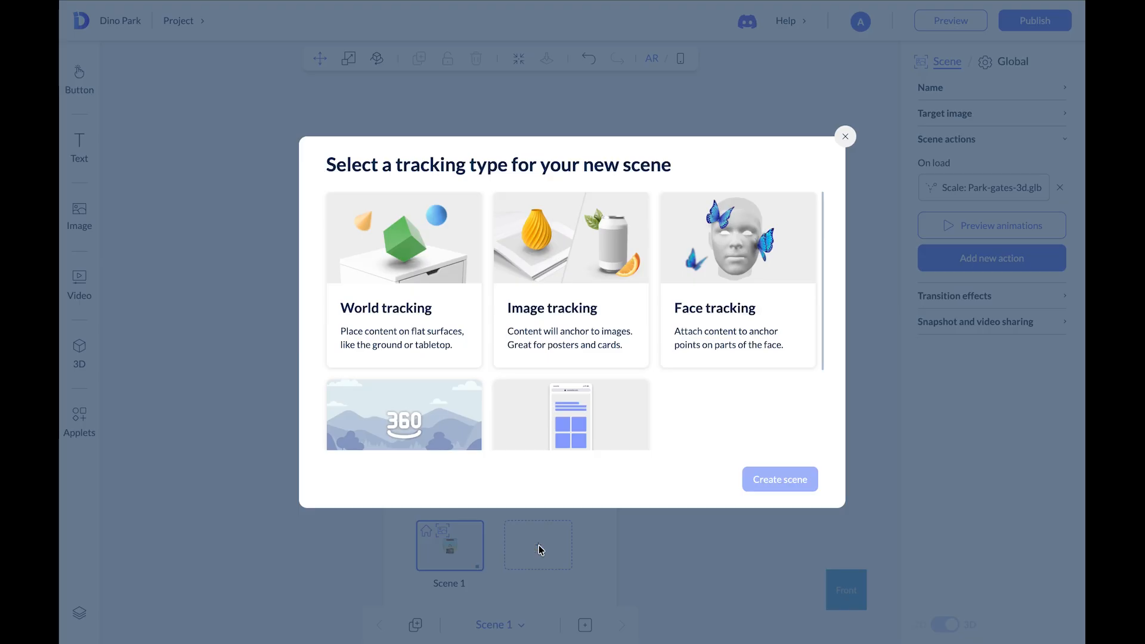
pyautogui.click(582, 258)
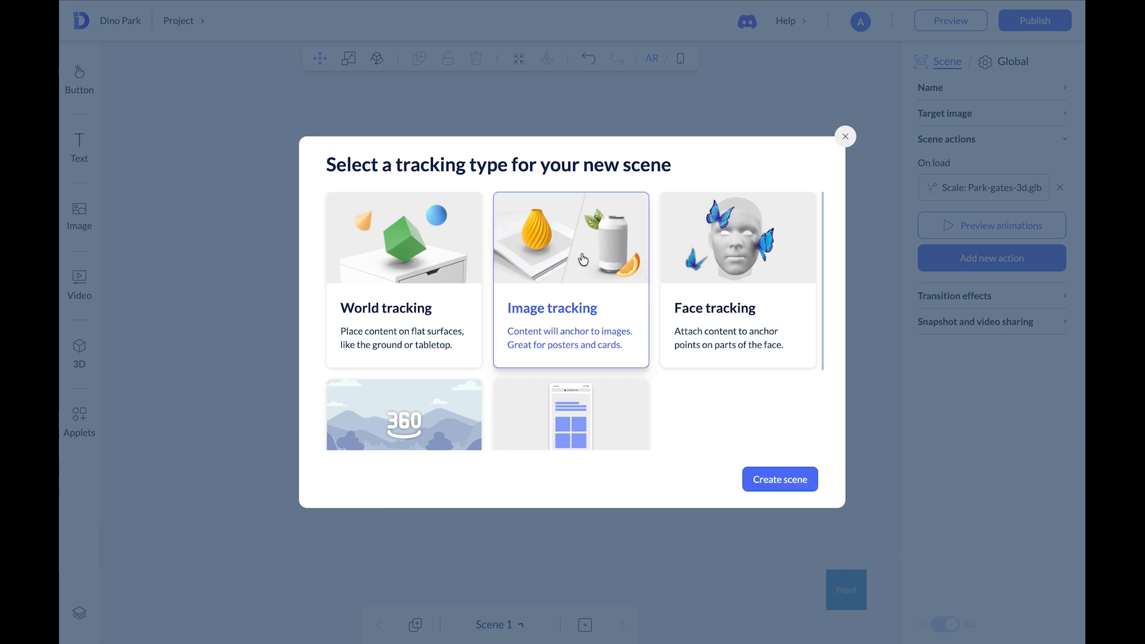
pyautogui.click(780, 479)
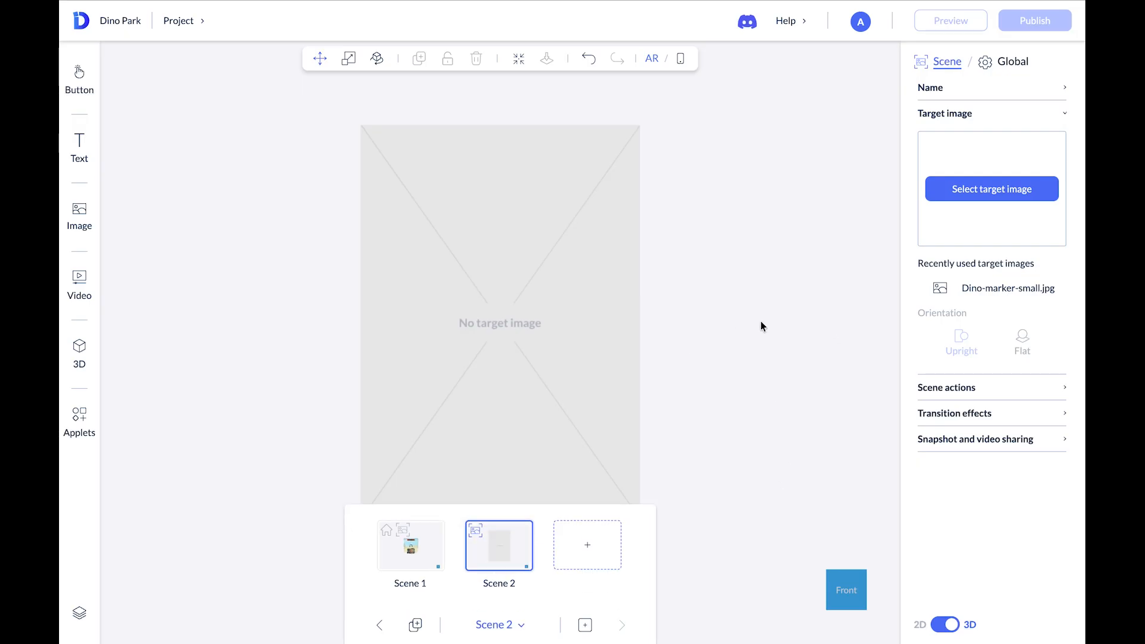
pyautogui.click(993, 292)
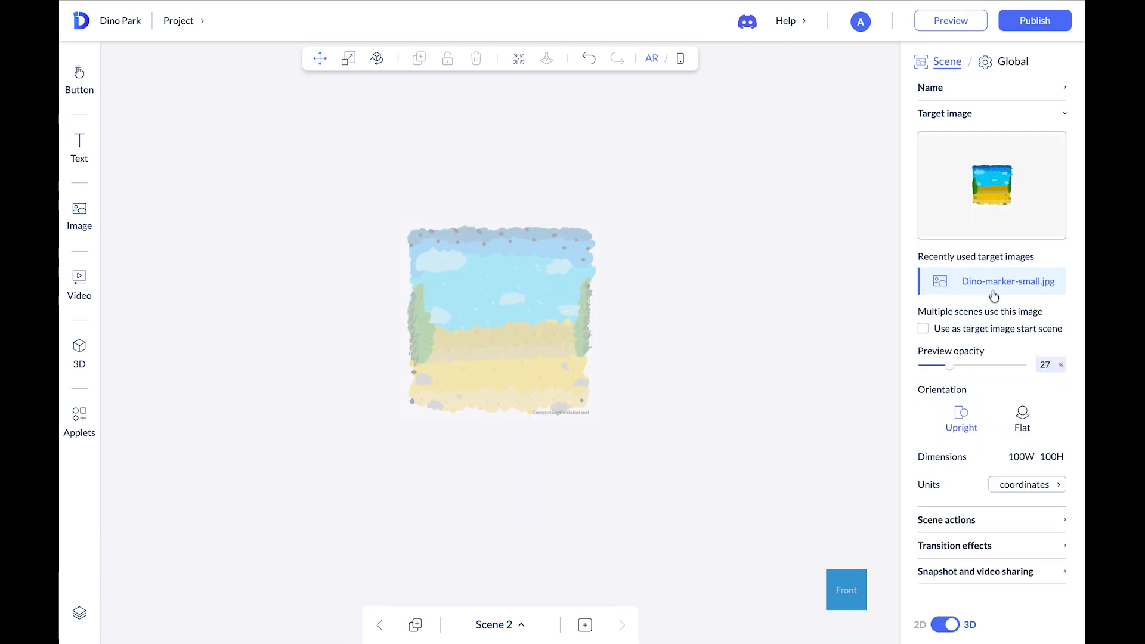
# In Scene 1, give the Tap to Enter image an on-tap action that links to Scene 2
pyautogui.click(379, 624)
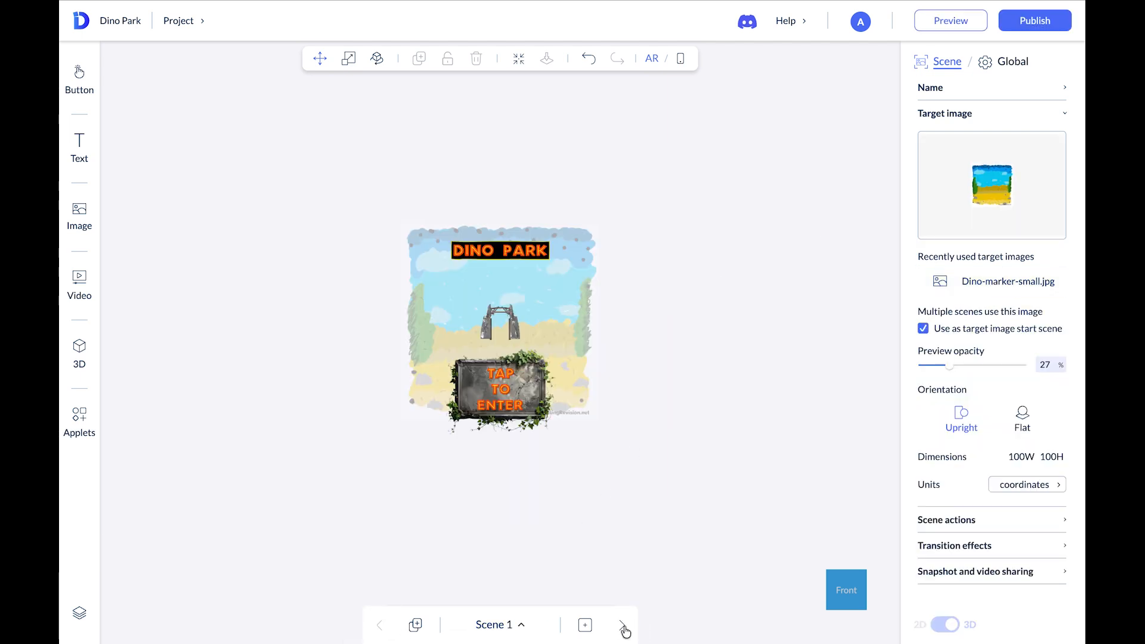
pyautogui.click(621, 626)
pyautogui.click(380, 625)
pyautogui.click(622, 625)
pyautogui.click(379, 624)
pyautogui.click(535, 393)
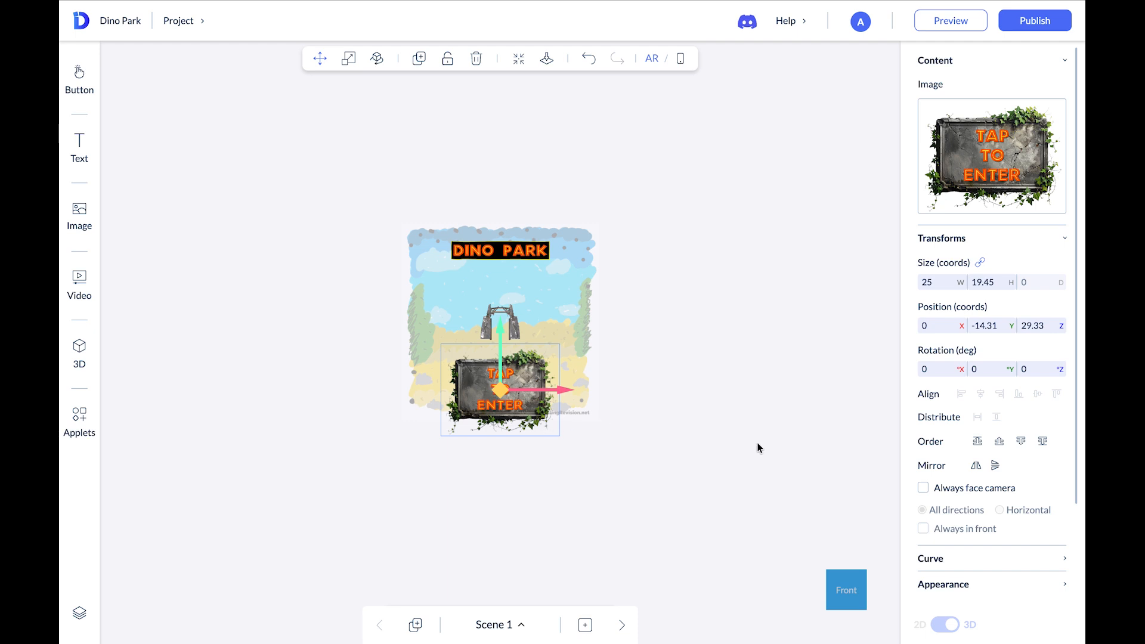
pyautogui.click(1065, 62)
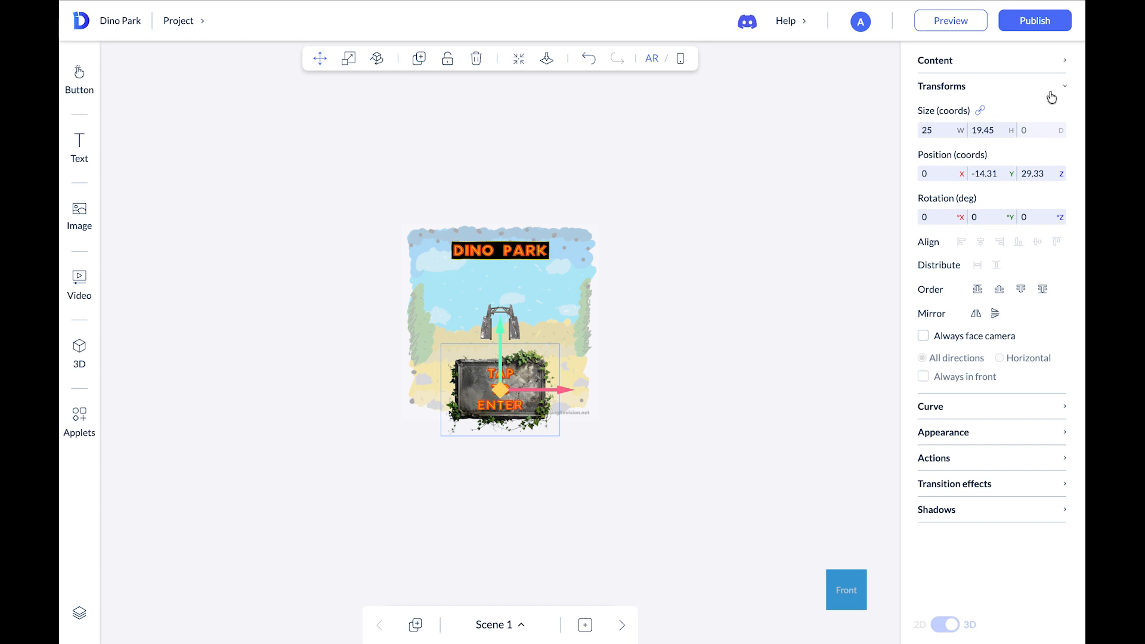
pyautogui.click(975, 460)
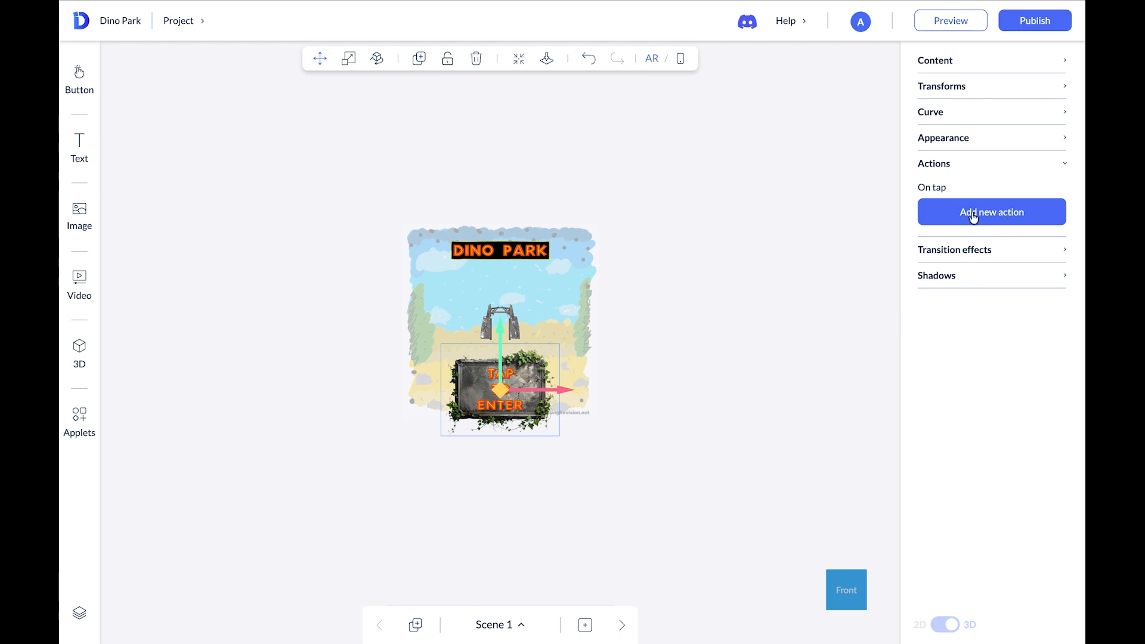
pyautogui.click(997, 219)
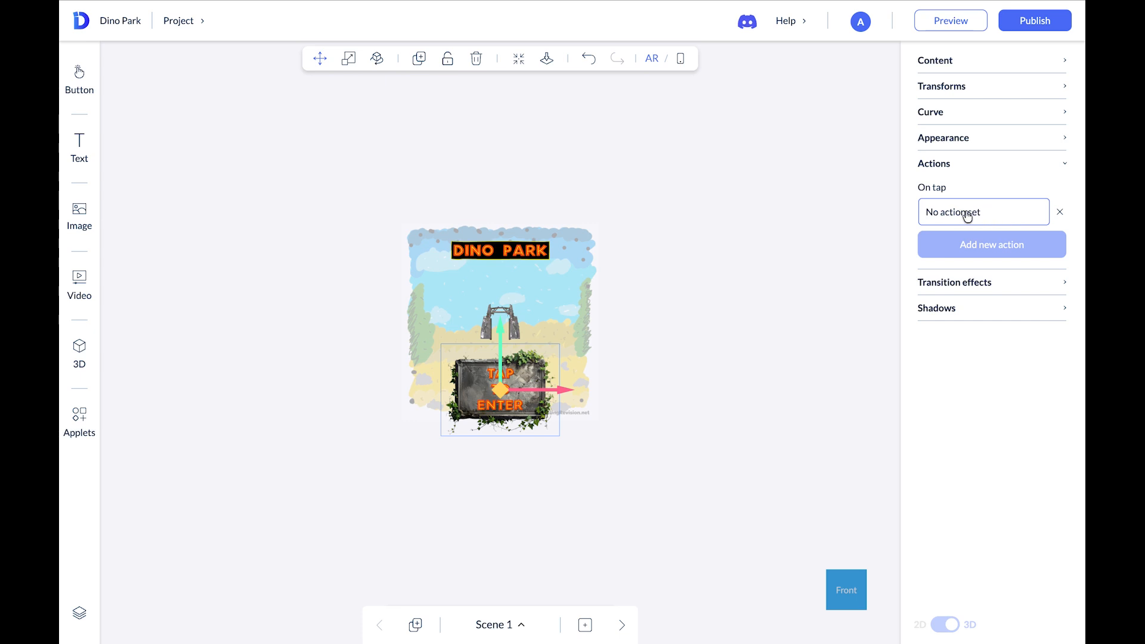
pyautogui.click(967, 215)
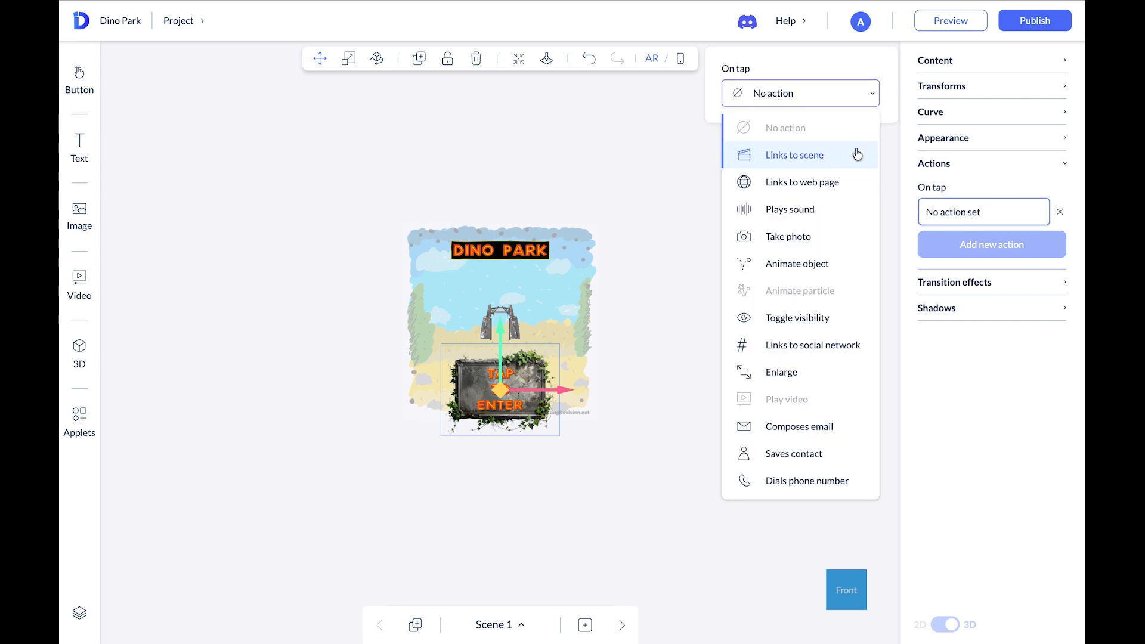
pyautogui.click(796, 156)
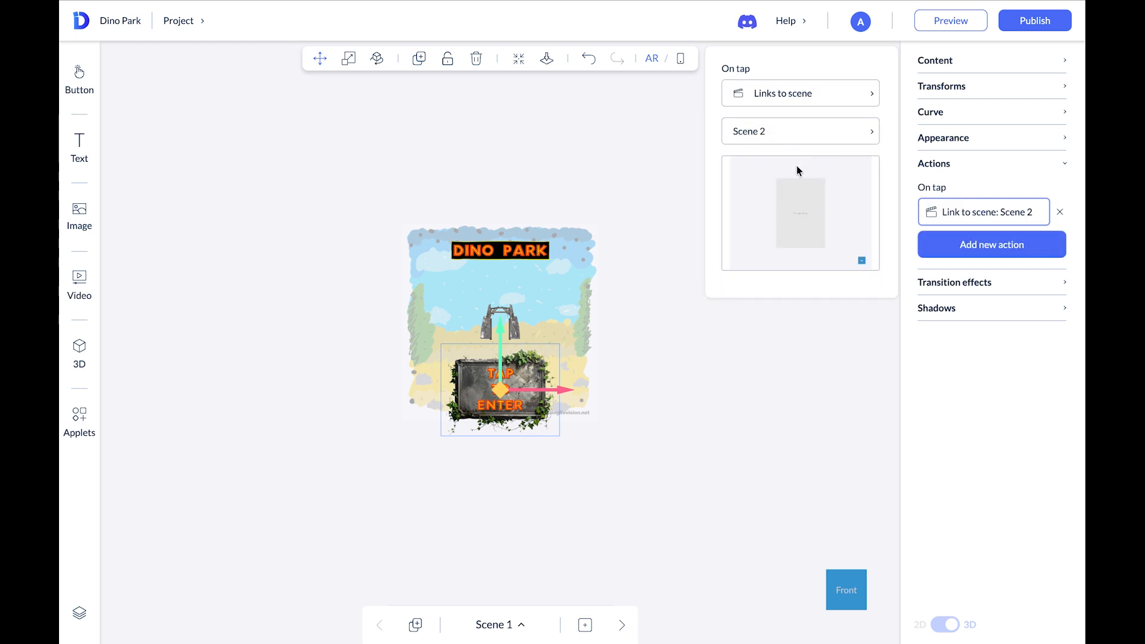
pyautogui.click(968, 351)
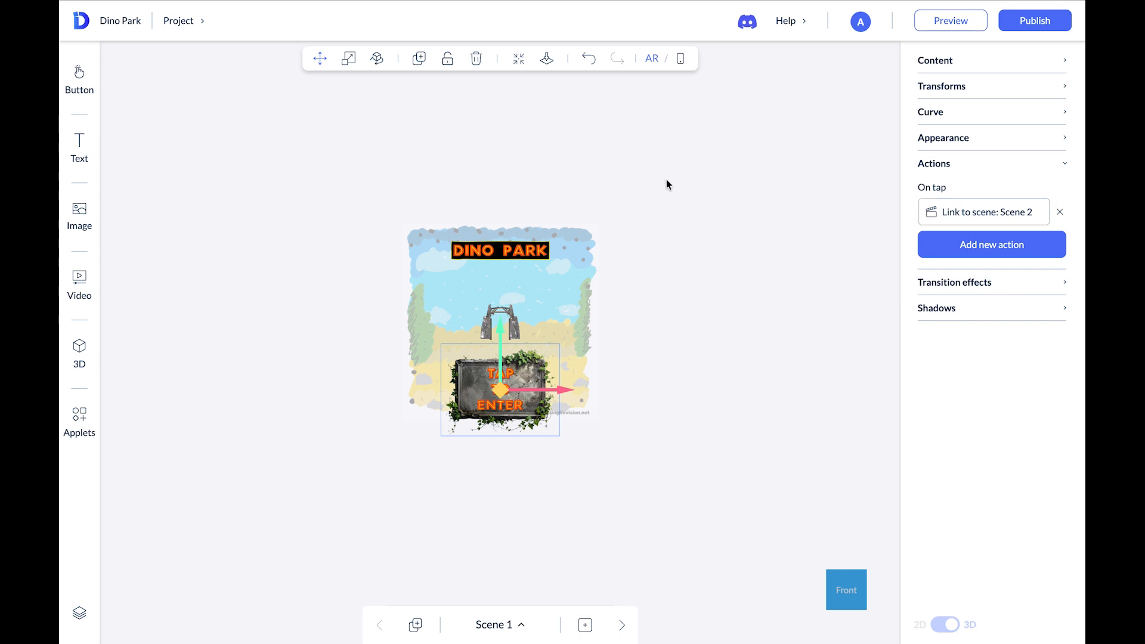
# Open the project preview with its test QR code, then close it
pyautogui.click(944, 23)
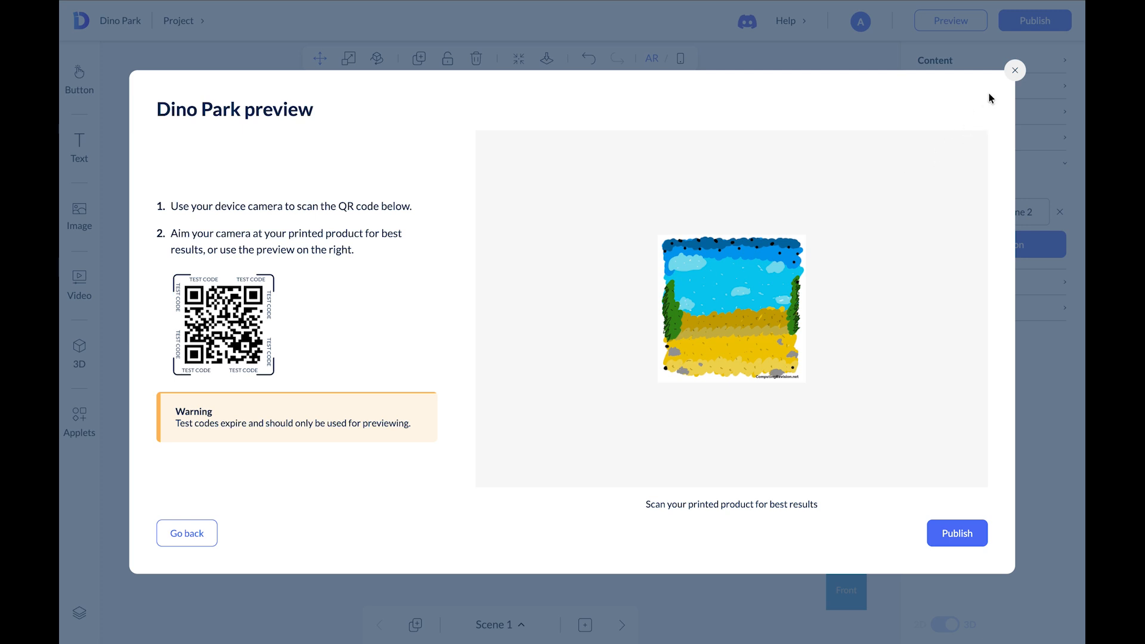
pyautogui.click(1015, 72)
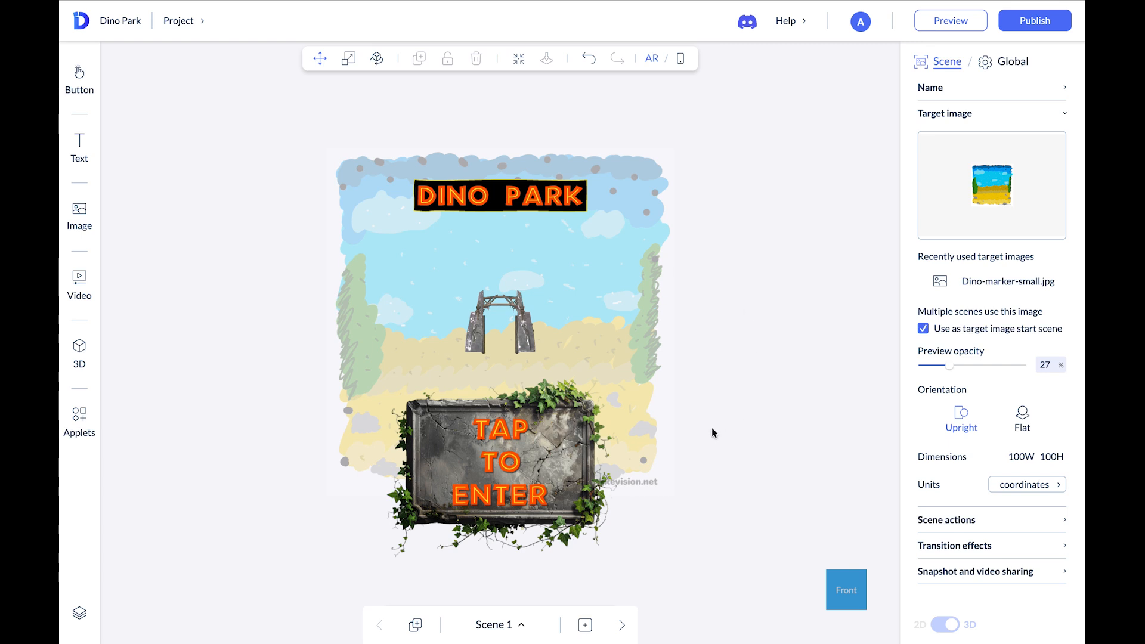
# Switch to Scene 2 and upload the dinosaur info images and 3D model files to the media library
pyautogui.click(624, 627)
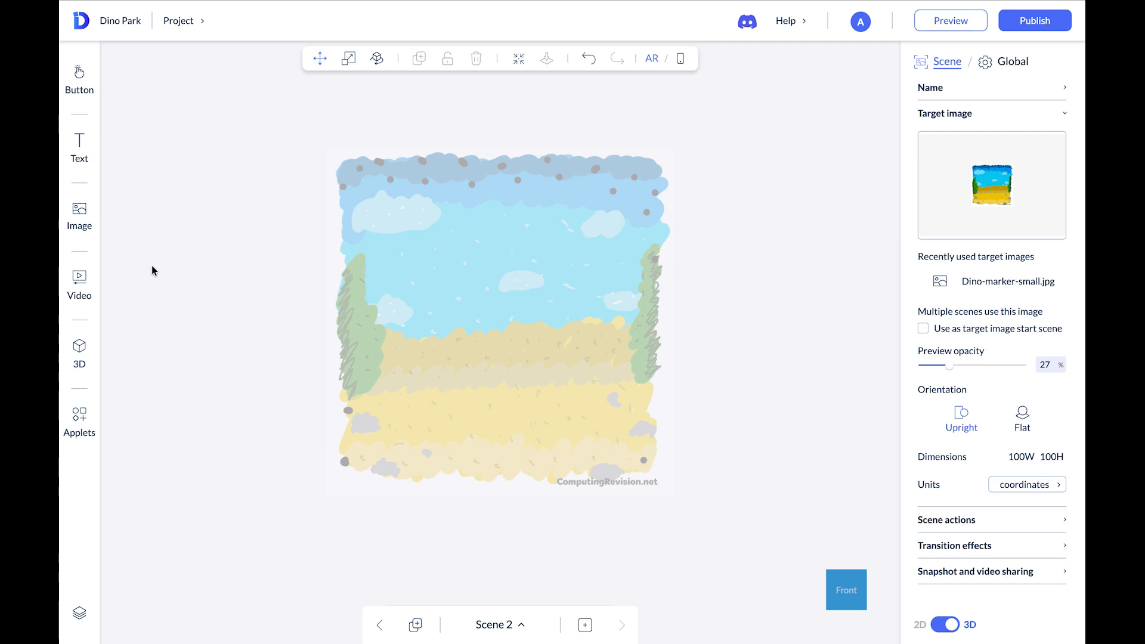
pyautogui.click(90, 215)
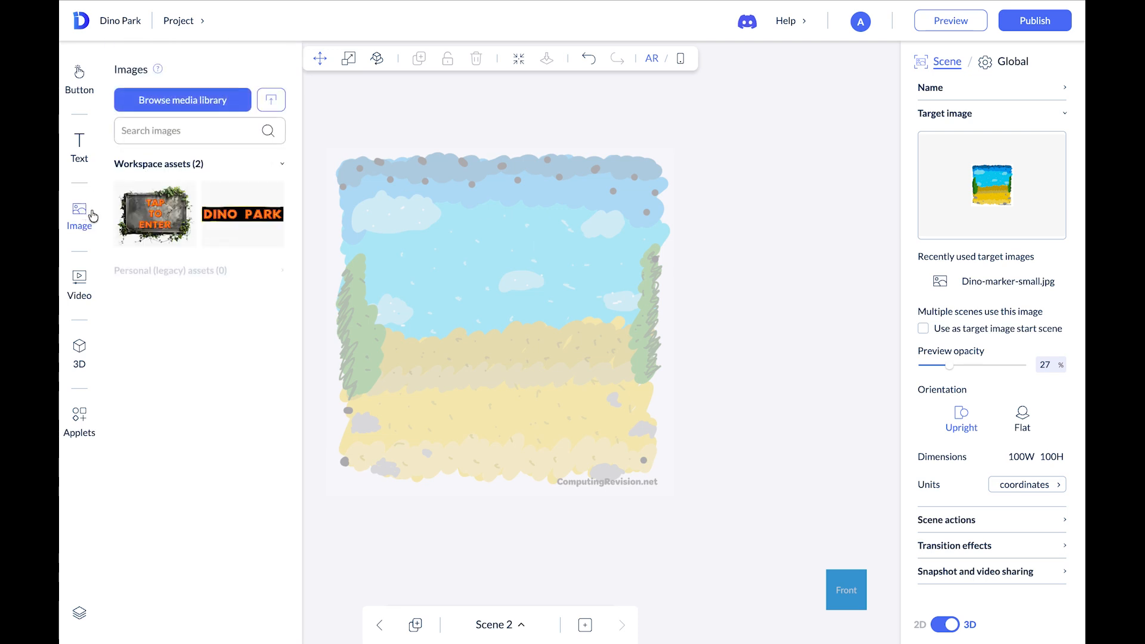
pyautogui.click(214, 102)
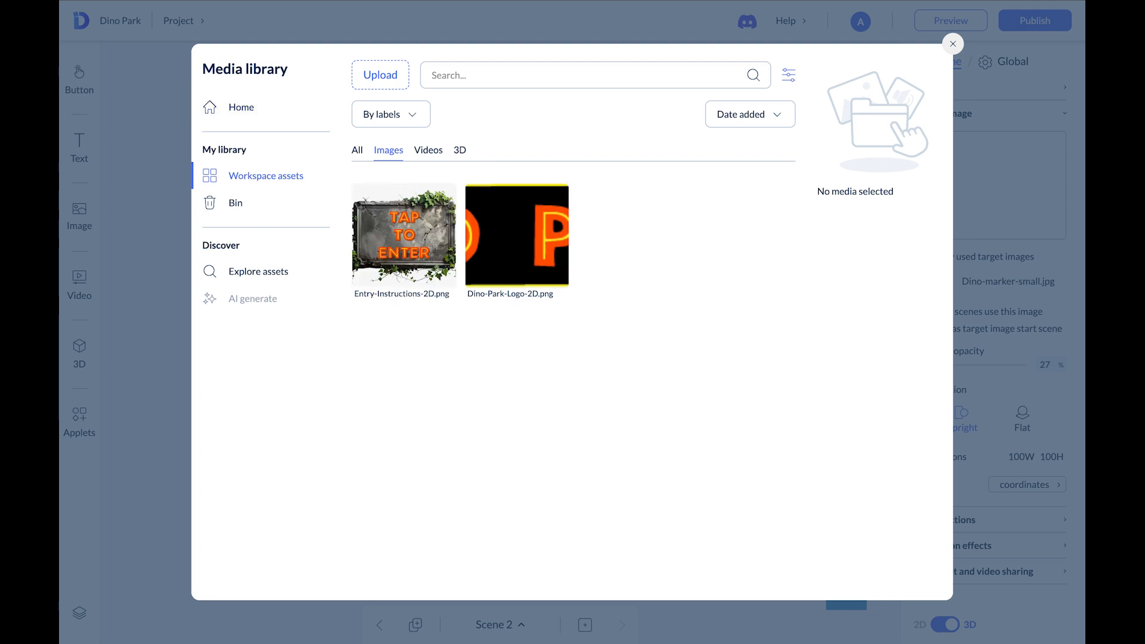
pyautogui.moveTo(664, 115); pyautogui.dragTo(691, 301)
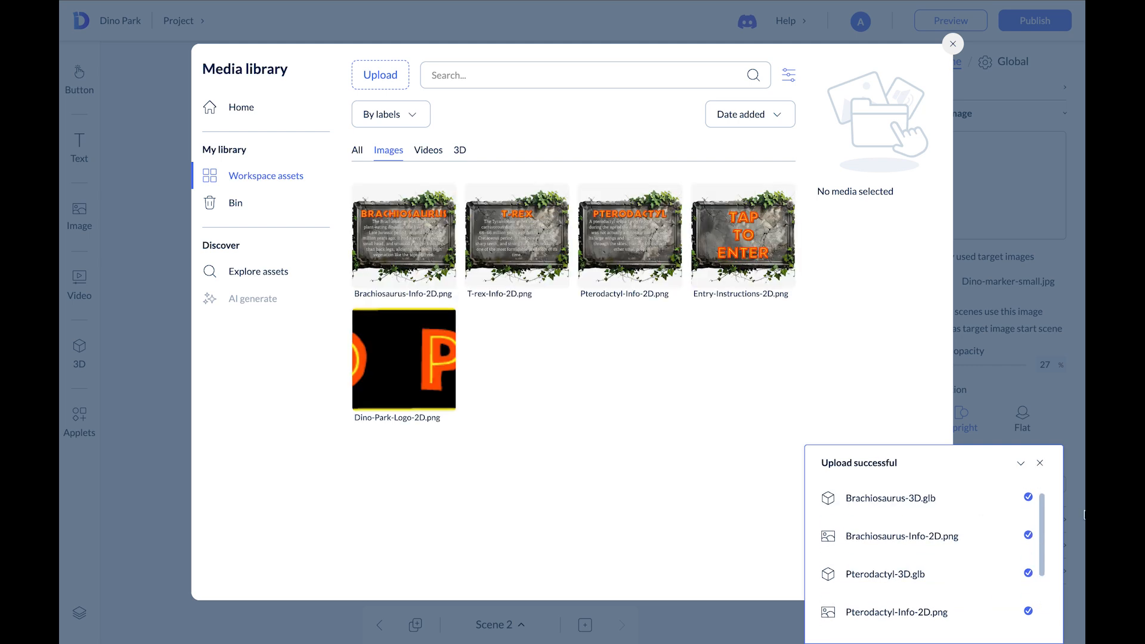
pyautogui.click(1040, 462)
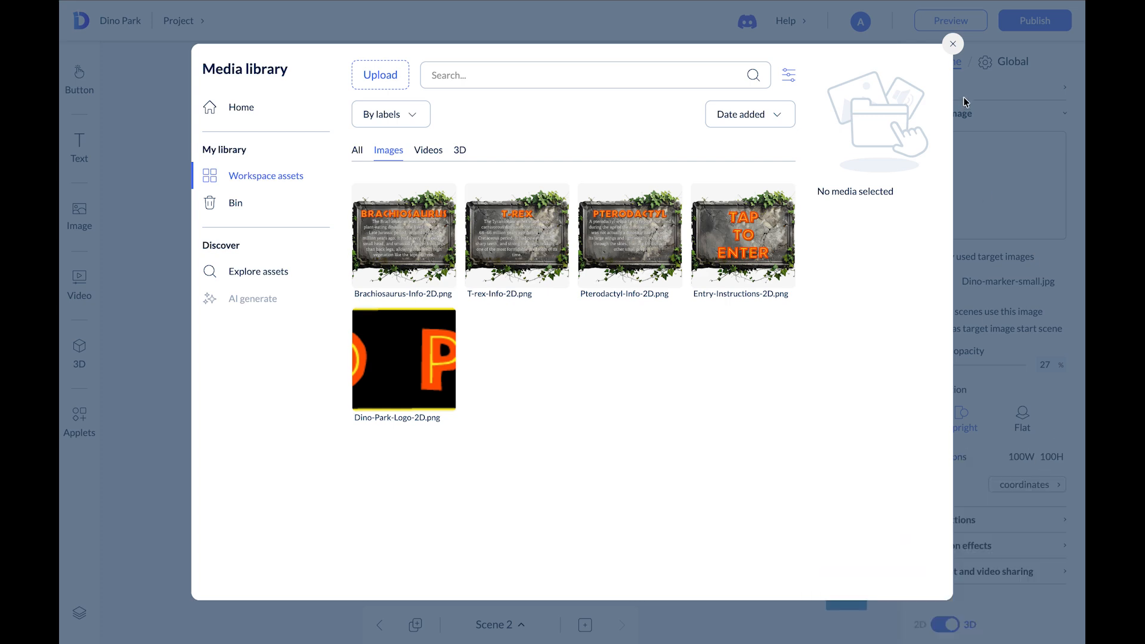
pyautogui.click(953, 45)
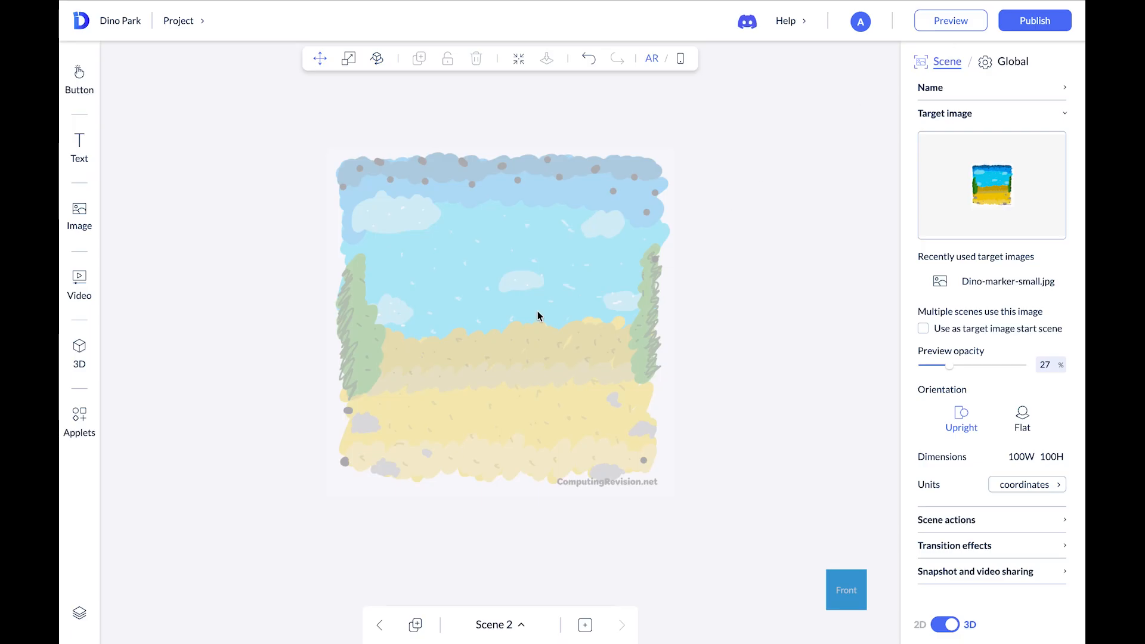
# Add the T-rex 3D model to Scene 2 and set its height to 10
pyautogui.click(90, 350)
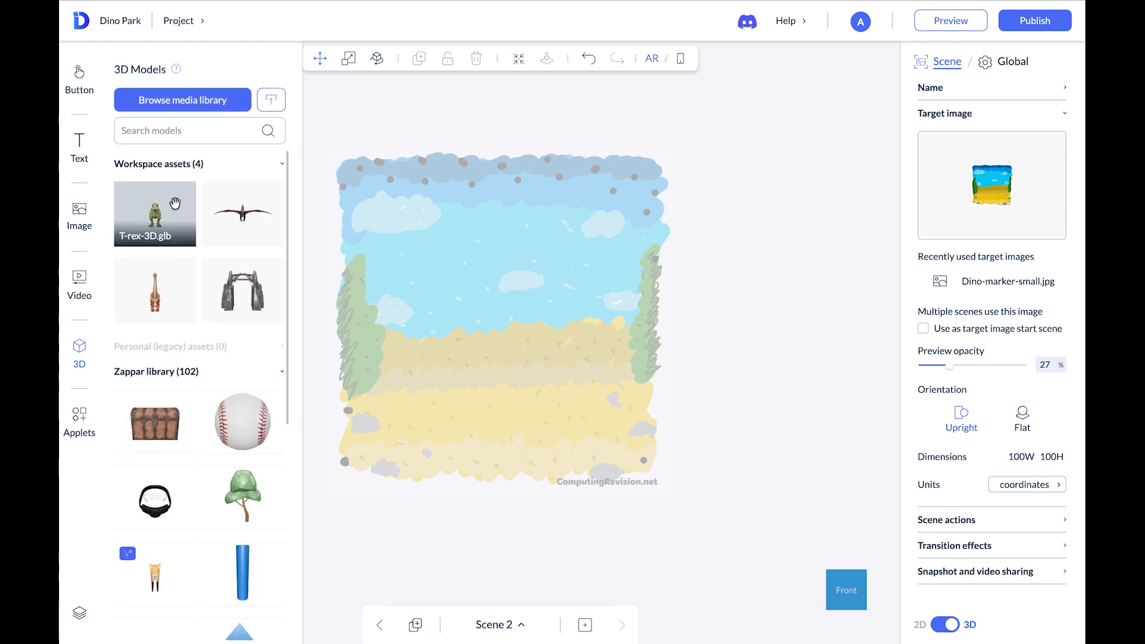
pyautogui.moveTo(174, 204); pyautogui.dragTo(455, 320)
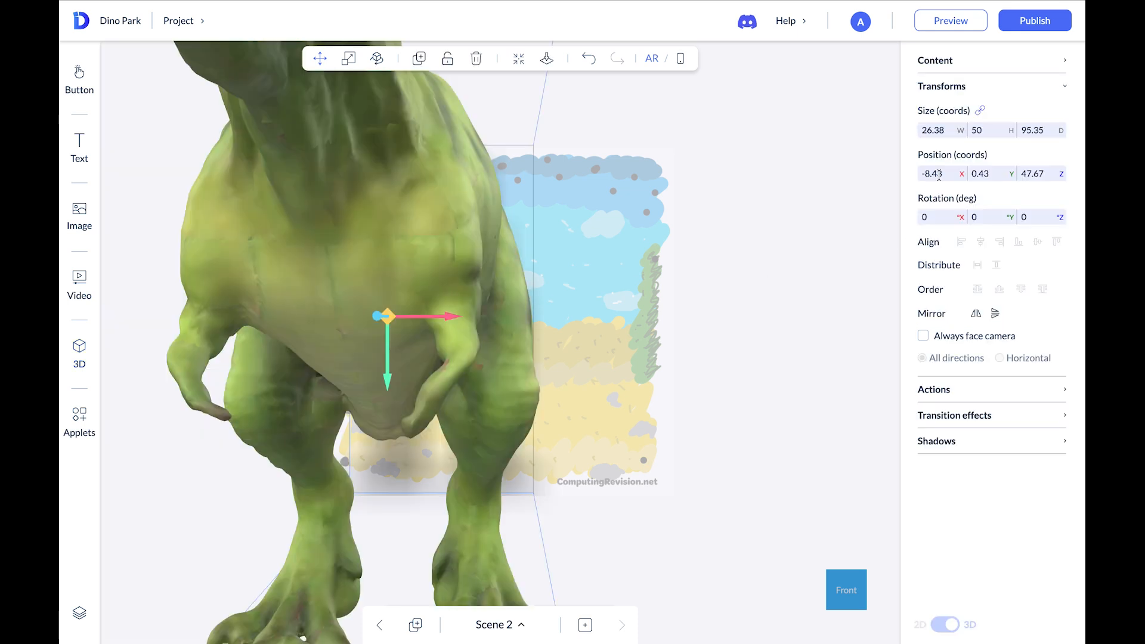
pyautogui.click(992, 131)
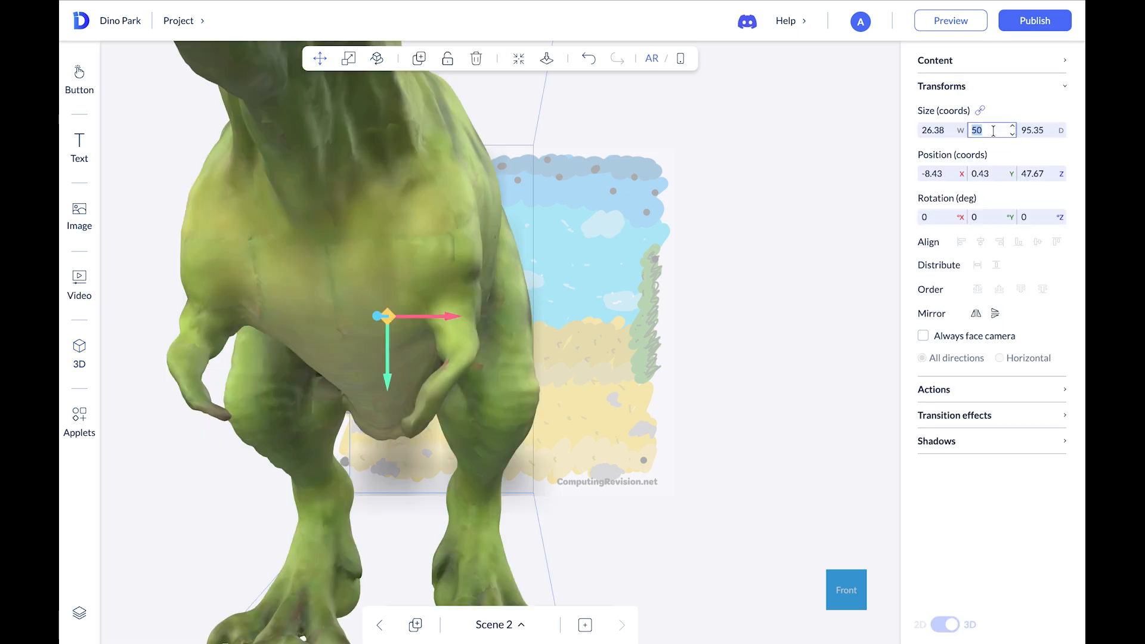
pyautogui.write('15')
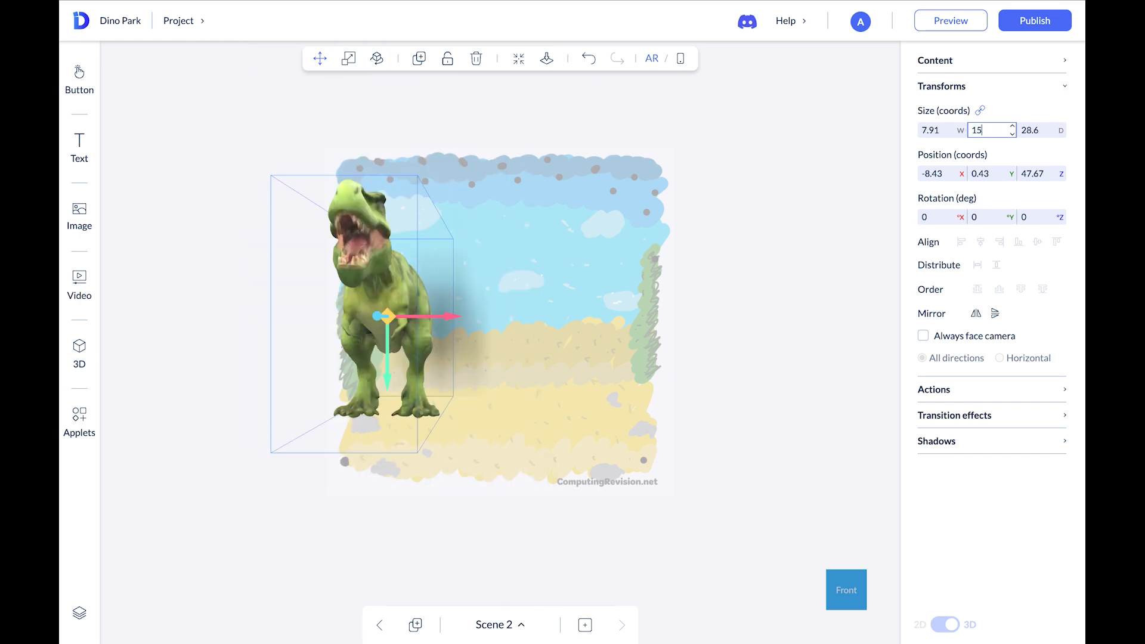
pyautogui.doubleClick(998, 132)
pyautogui.write('10')
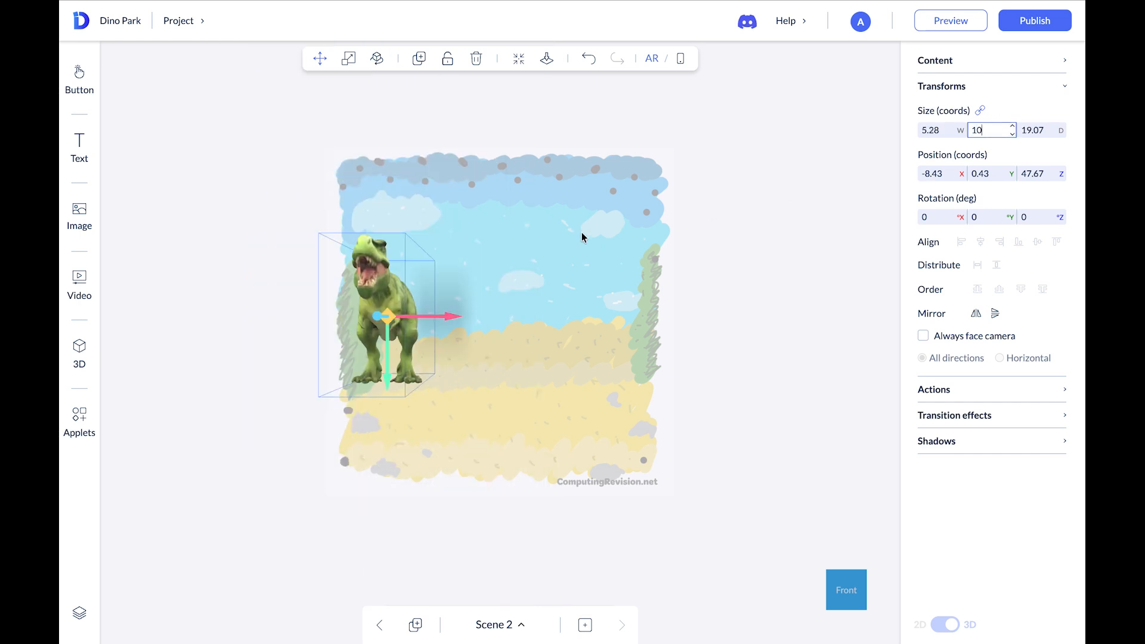
# Move the T-rex toward the centre of the target image and set its Z position to 0
pyautogui.moveTo(430, 316); pyautogui.dragTo(452, 322)
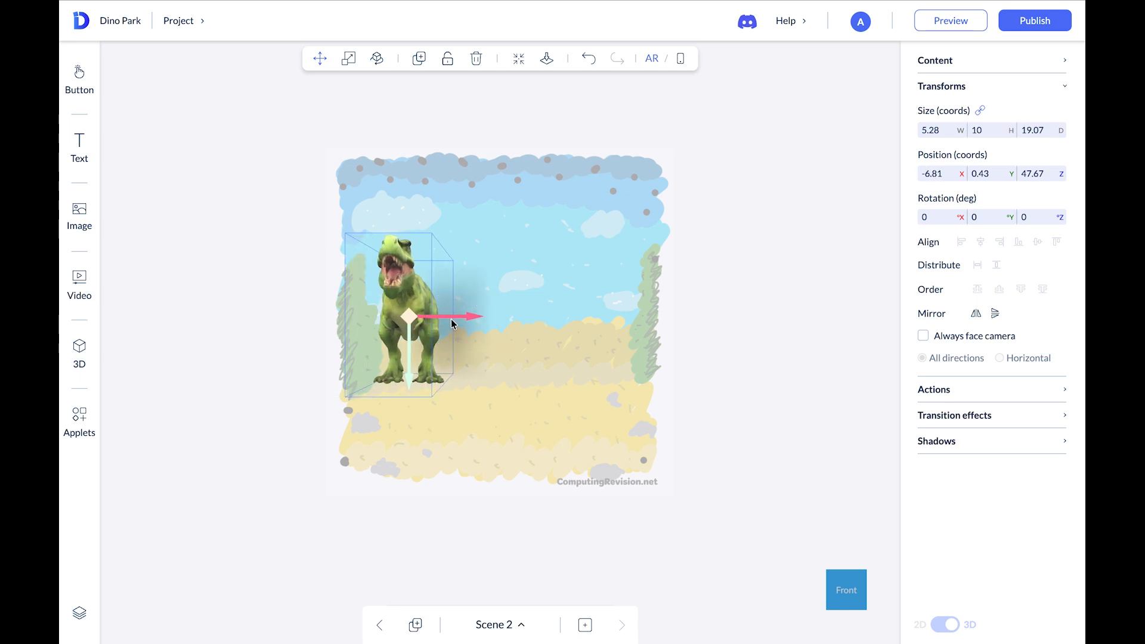
pyautogui.moveTo(411, 361)
pyautogui.mouseDown()
pyautogui.moveTo(411, 377)
pyautogui.moveTo(411, 366)
pyautogui.mouseUp()
pyautogui.moveTo(722, 375); pyautogui.dragTo(680, 380)
pyautogui.click(1030, 173)
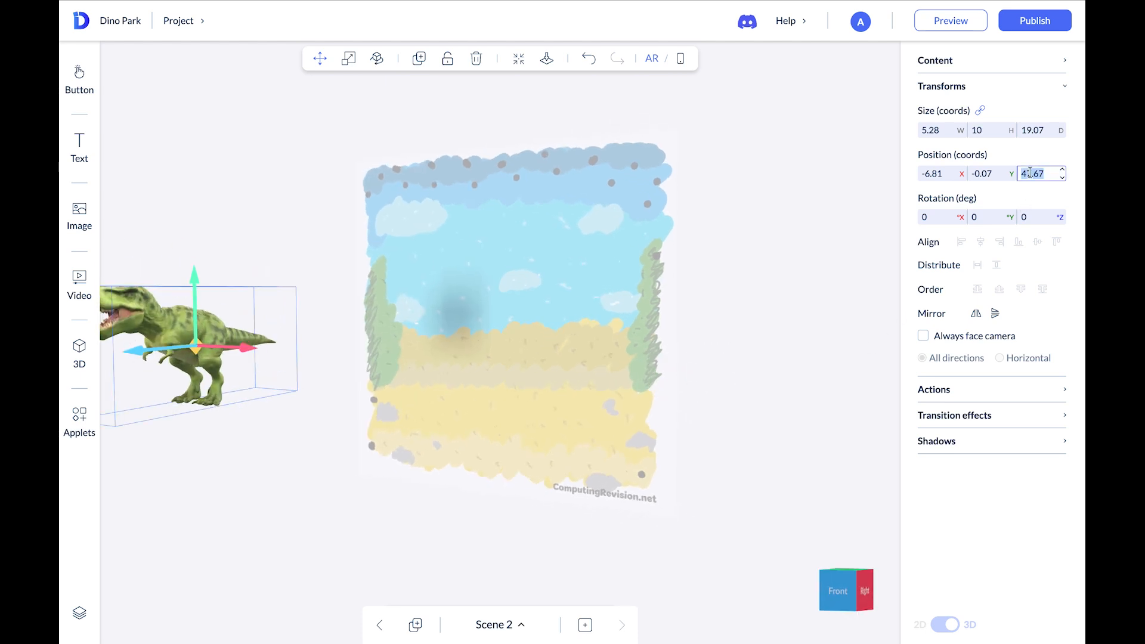
pyautogui.write('0')
pyautogui.moveTo(731, 338); pyautogui.dragTo(777, 340)
pyautogui.click(778, 341)
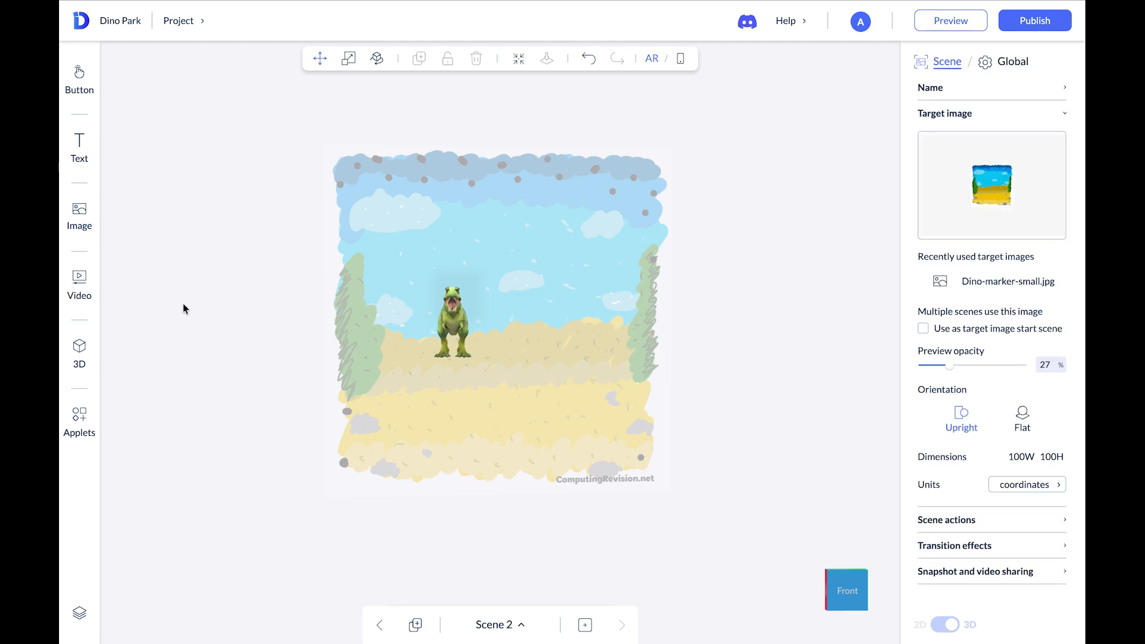
# Add the Pterodactyl 3D model to Scene 2 and set its height to 7
pyautogui.click(79, 354)
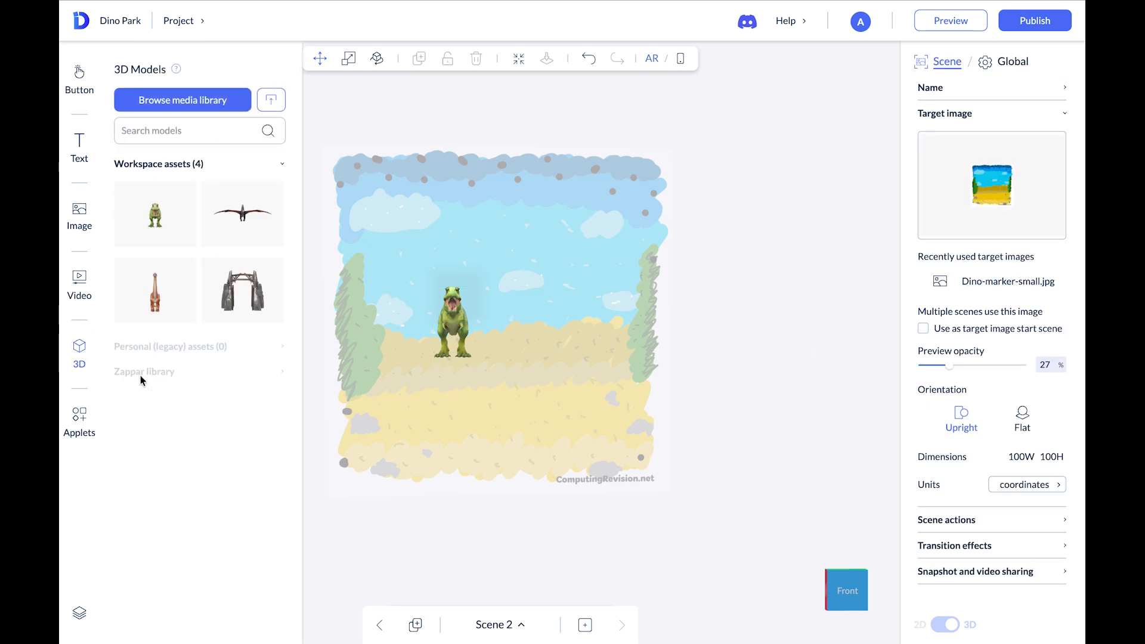
pyautogui.moveTo(242, 214); pyautogui.dragTo(486, 231)
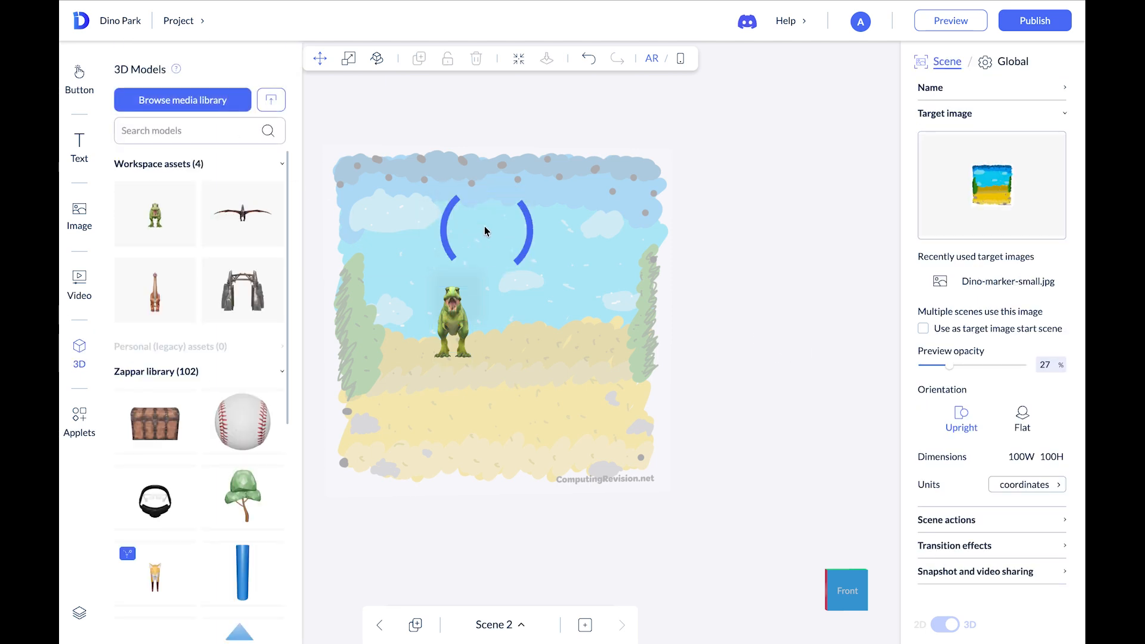
pyautogui.click(501, 207)
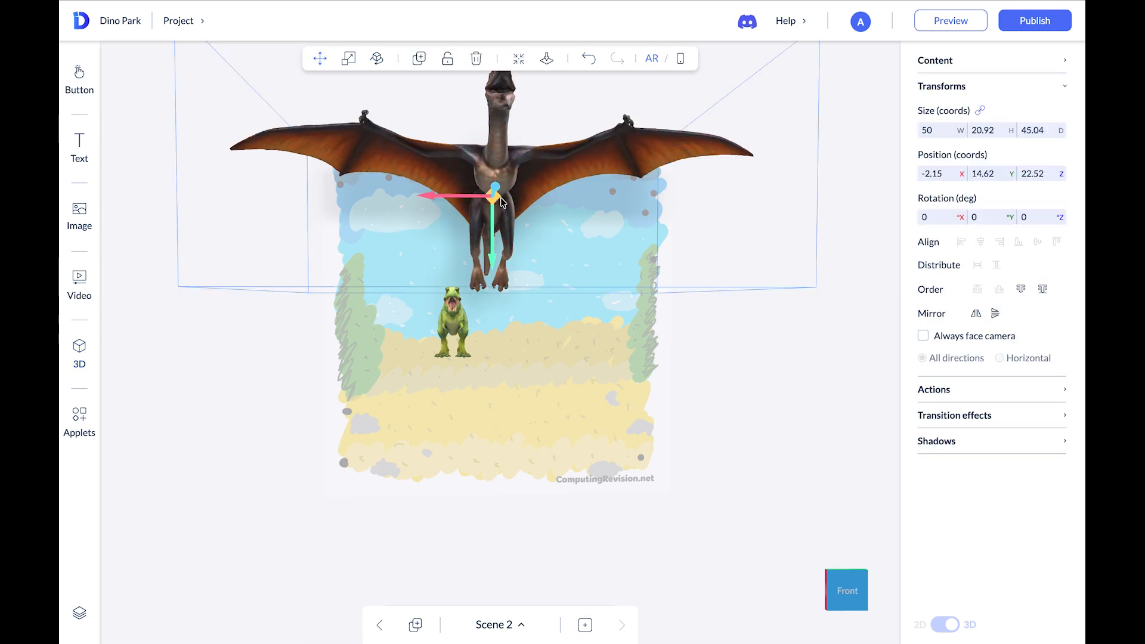
pyautogui.click(538, 198)
pyautogui.click(543, 168)
pyautogui.click(983, 130)
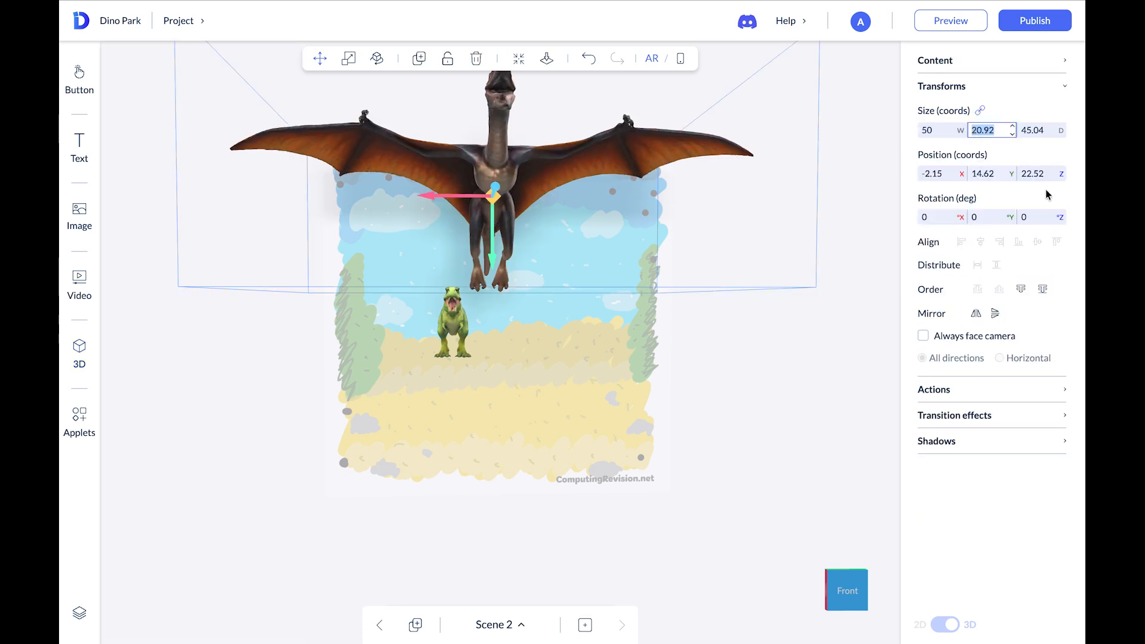
pyautogui.write('7')
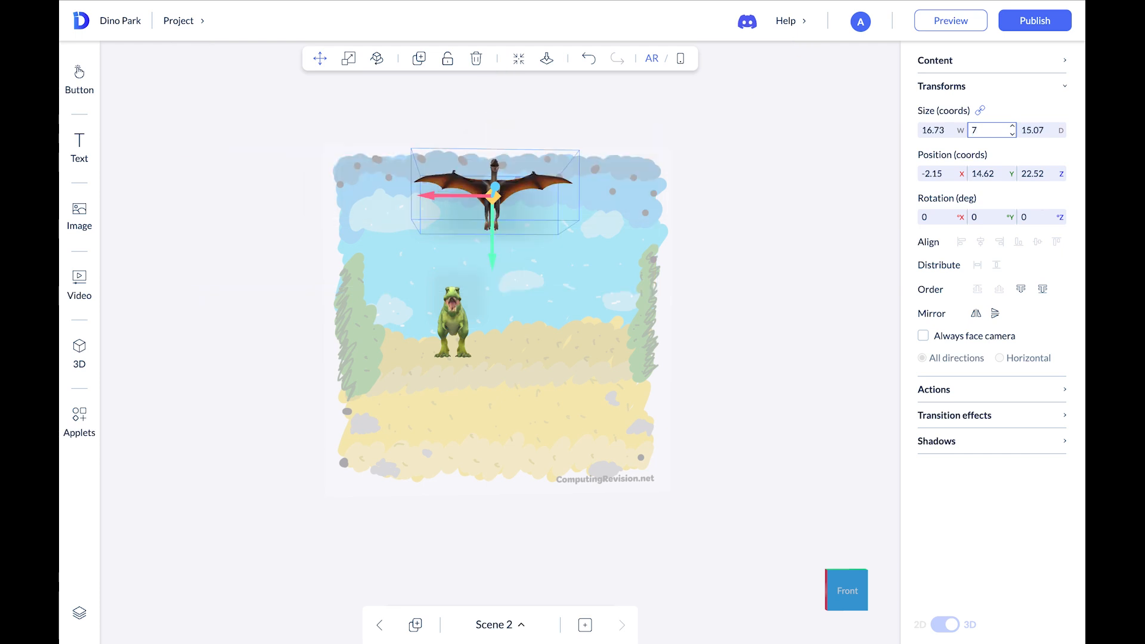
# Lower the Pterodactyl slightly above the T-rex and set its X and Z positions to 0
pyautogui.click(494, 251)
pyautogui.moveTo(494, 251); pyautogui.dragTo(493, 281)
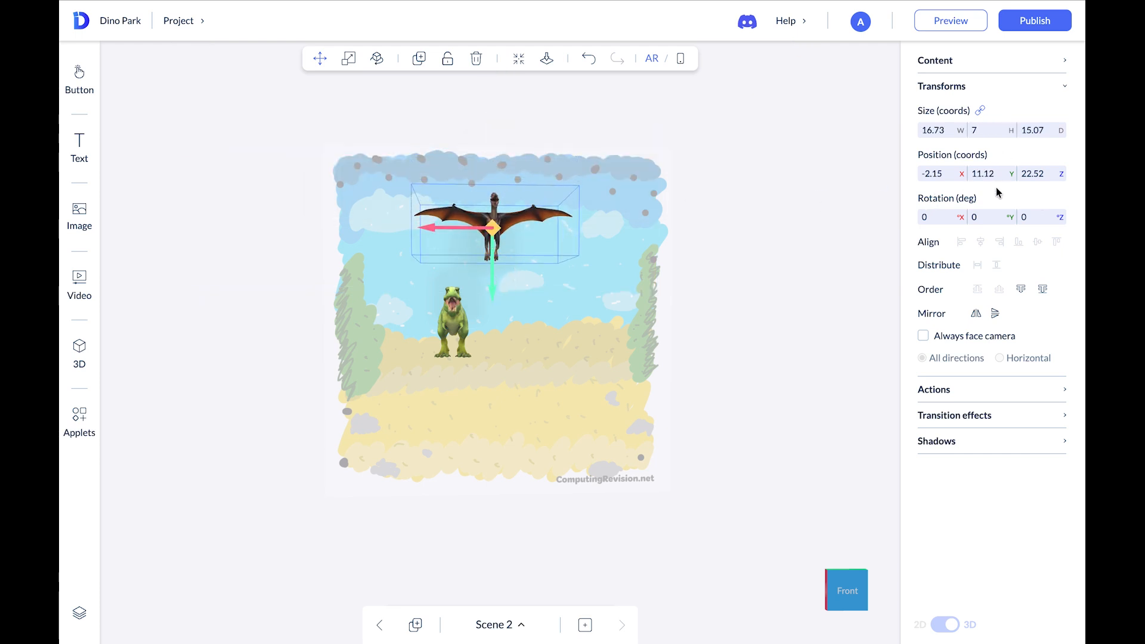
pyautogui.click(946, 174)
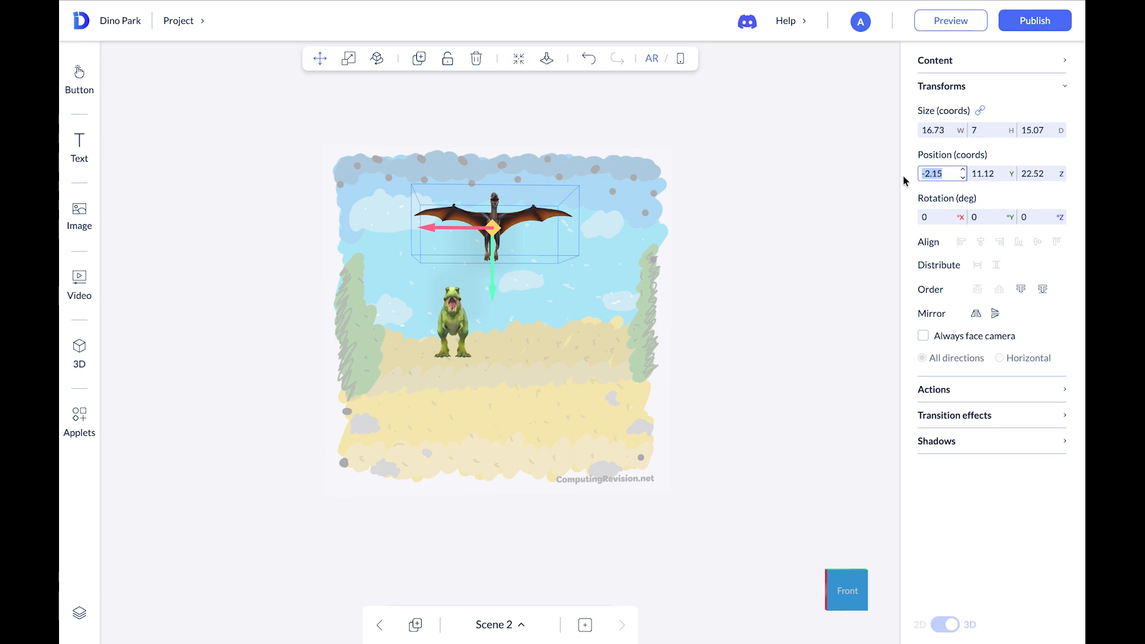
pyautogui.write('0')
pyautogui.moveTo(810, 347); pyautogui.dragTo(692, 352)
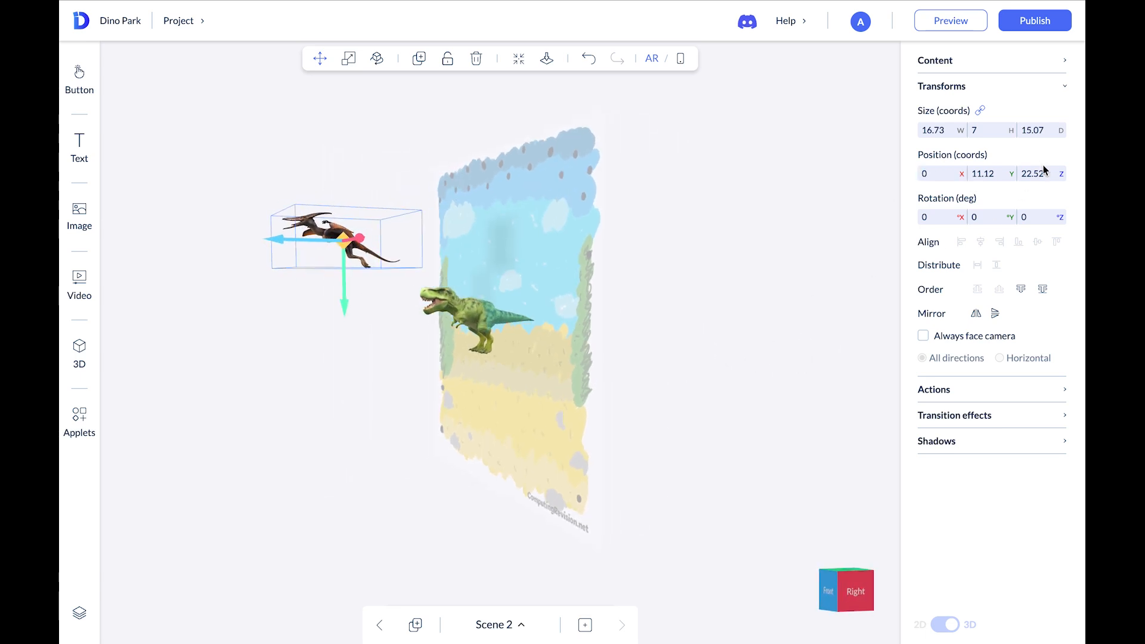
pyautogui.click(1022, 174)
pyautogui.write('0')
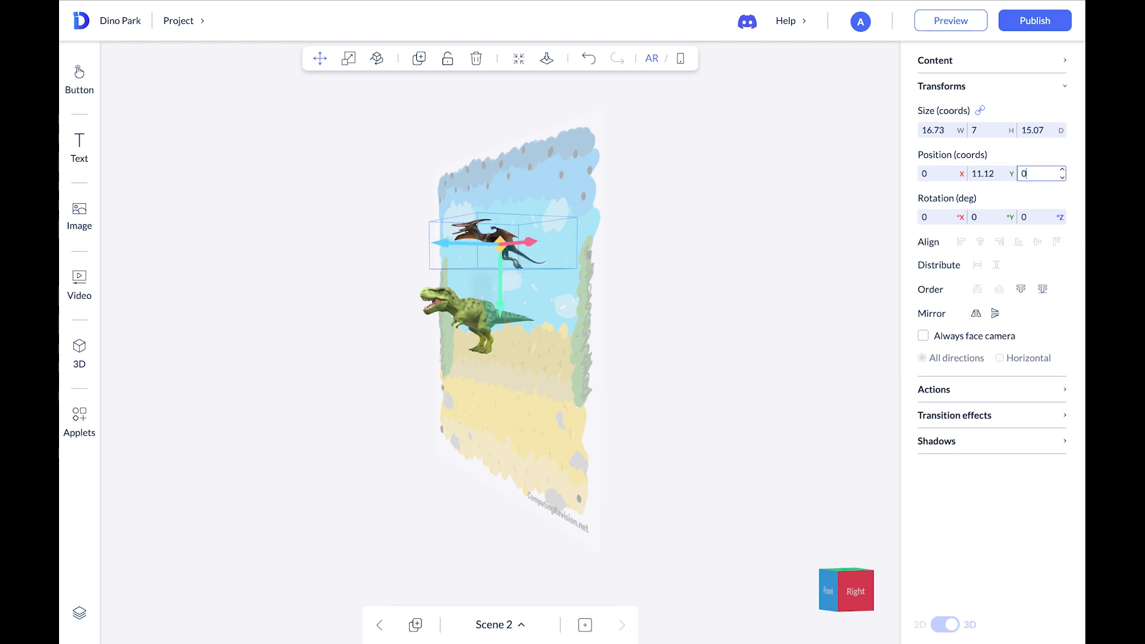
pyautogui.click(814, 381)
pyautogui.moveTo(760, 379); pyautogui.dragTo(830, 376)
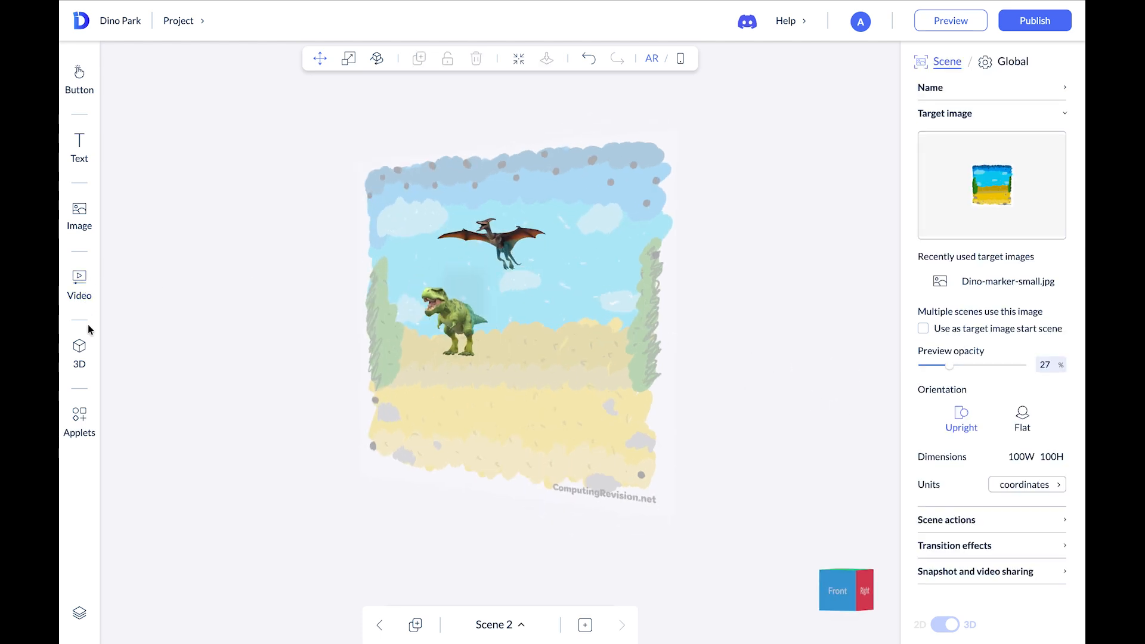
# Add the Brachiosaurus 3D model to Scene 2 and set its height to 15
pyautogui.click(83, 347)
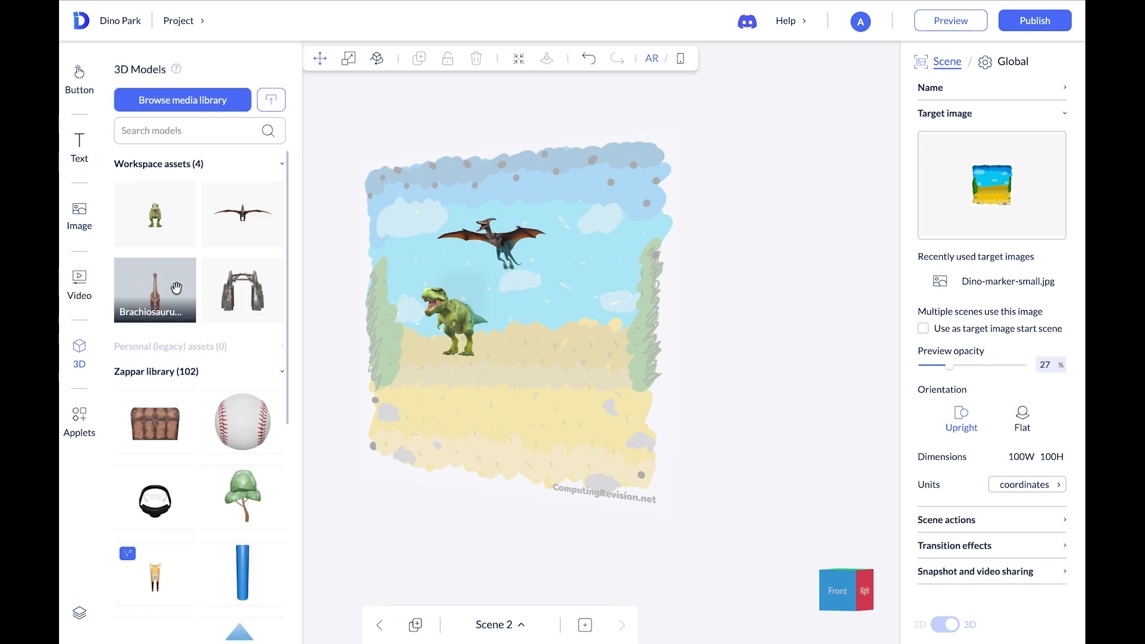
pyautogui.moveTo(156, 292); pyautogui.dragTo(560, 325)
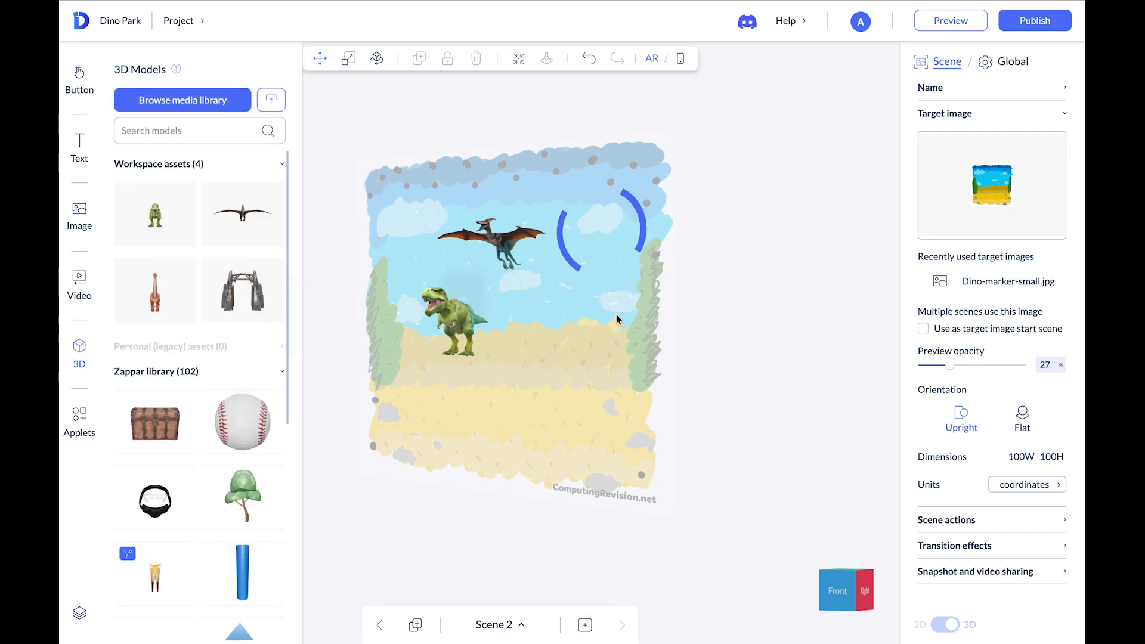
pyautogui.click(507, 393)
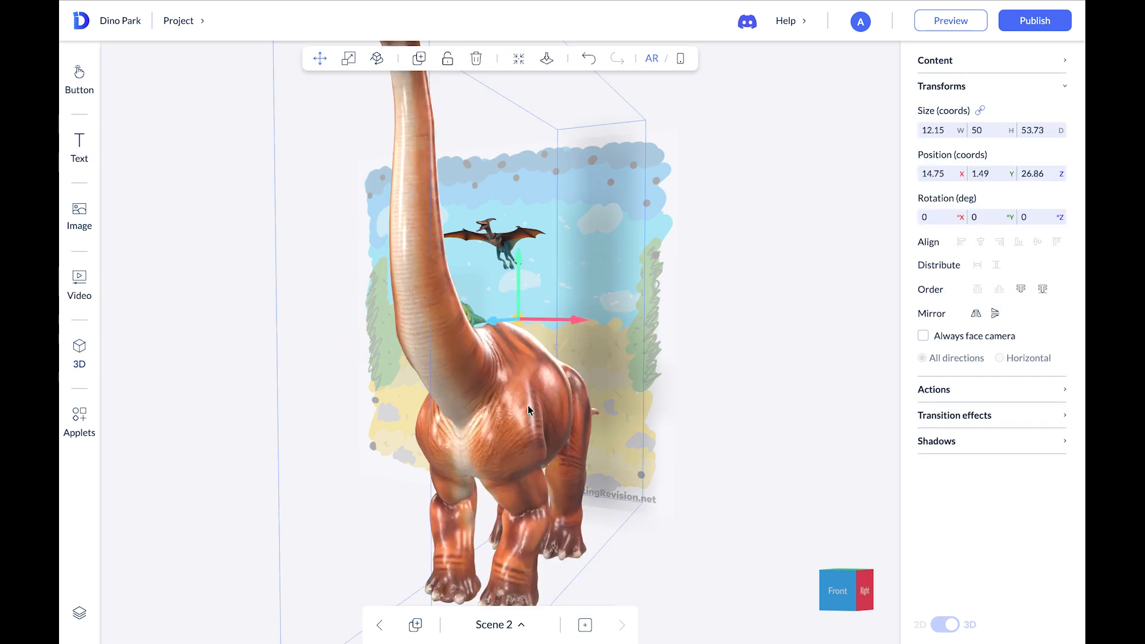
pyautogui.click(992, 129)
pyautogui.doubleClick(991, 129)
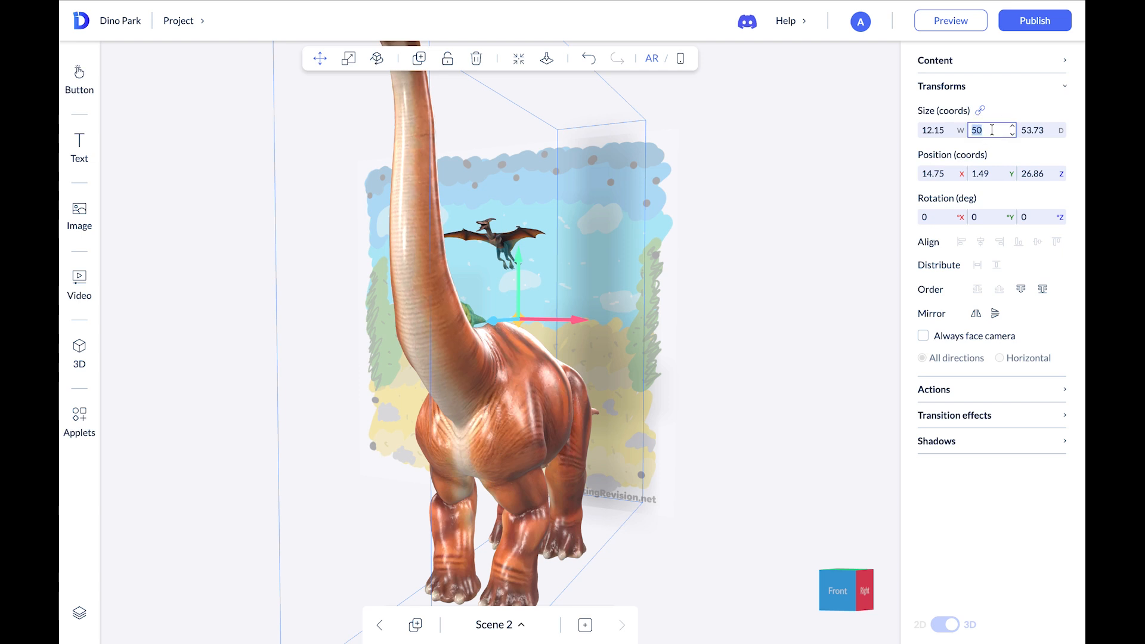
pyautogui.write('15')
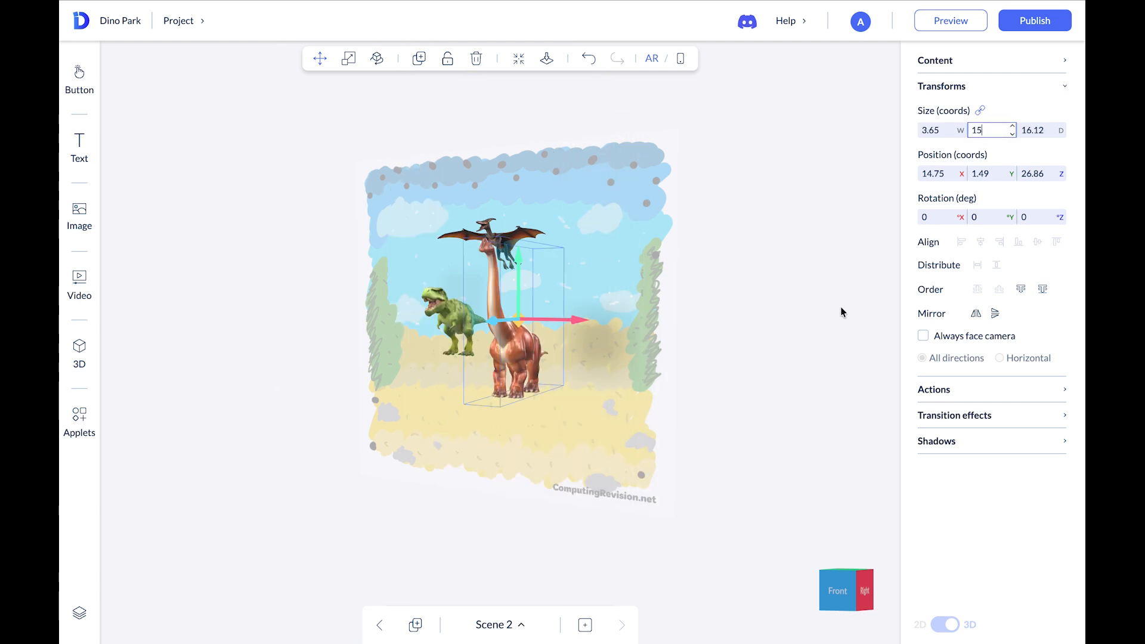
# Set the Brachiosaurus's Z position to 0 and raise it slightly on the right side of the scene
pyautogui.moveTo(652, 388)
pyautogui.mouseDown()
pyautogui.moveTo(687, 391)
pyautogui.moveTo(661, 386)
pyautogui.mouseUp()
pyautogui.click(1036, 173)
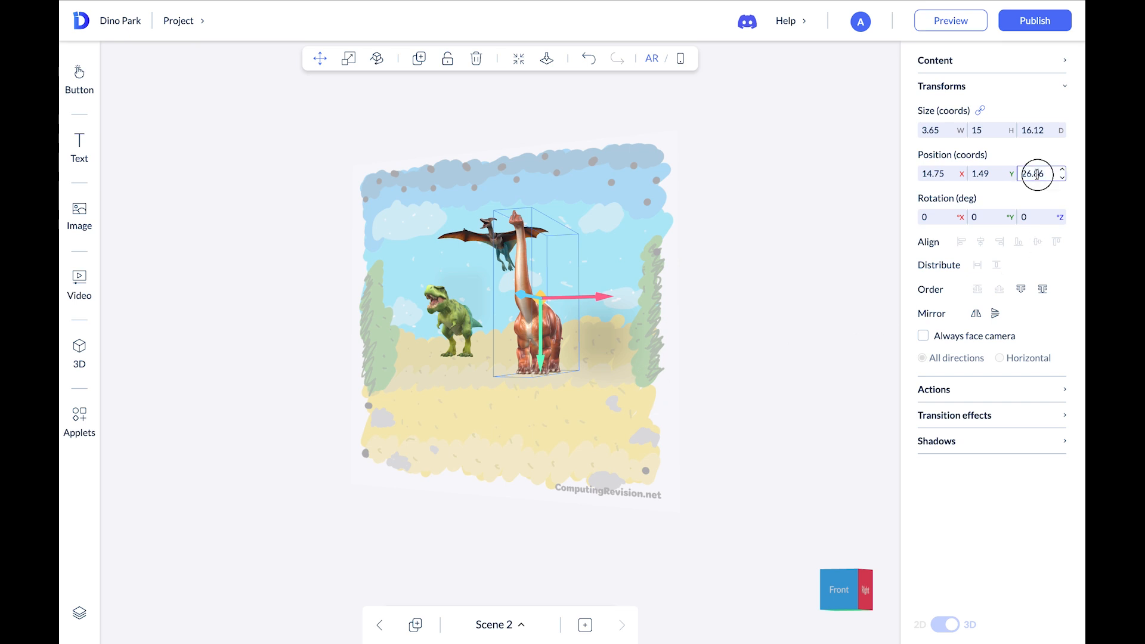
pyautogui.write('0')
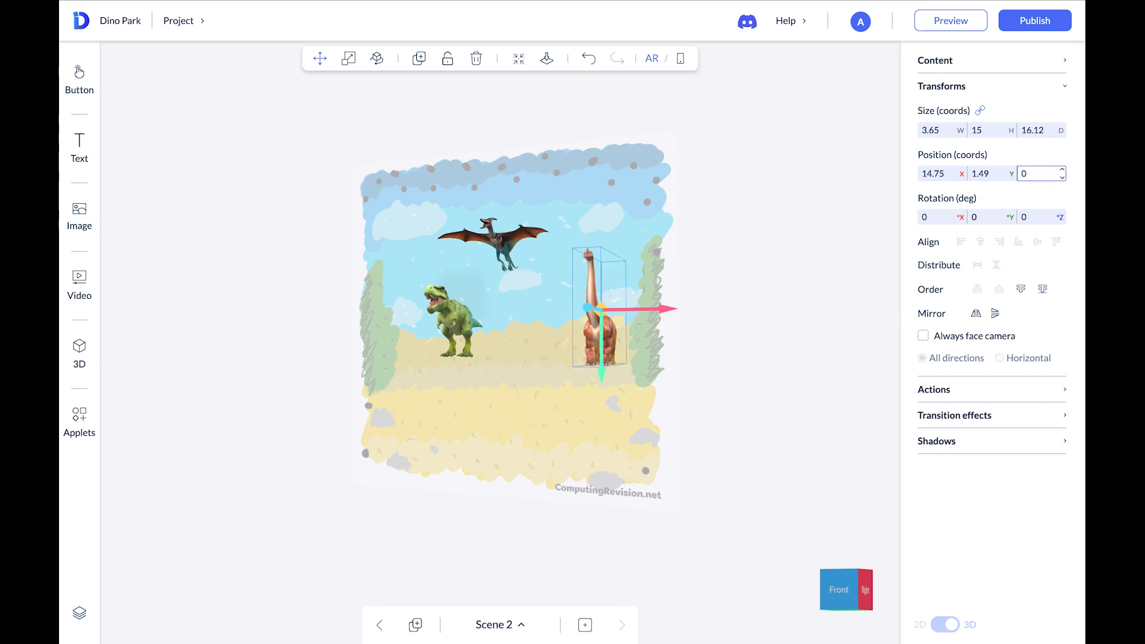
pyautogui.click(761, 335)
pyautogui.moveTo(738, 392); pyautogui.dragTo(768, 400)
pyautogui.click(615, 322)
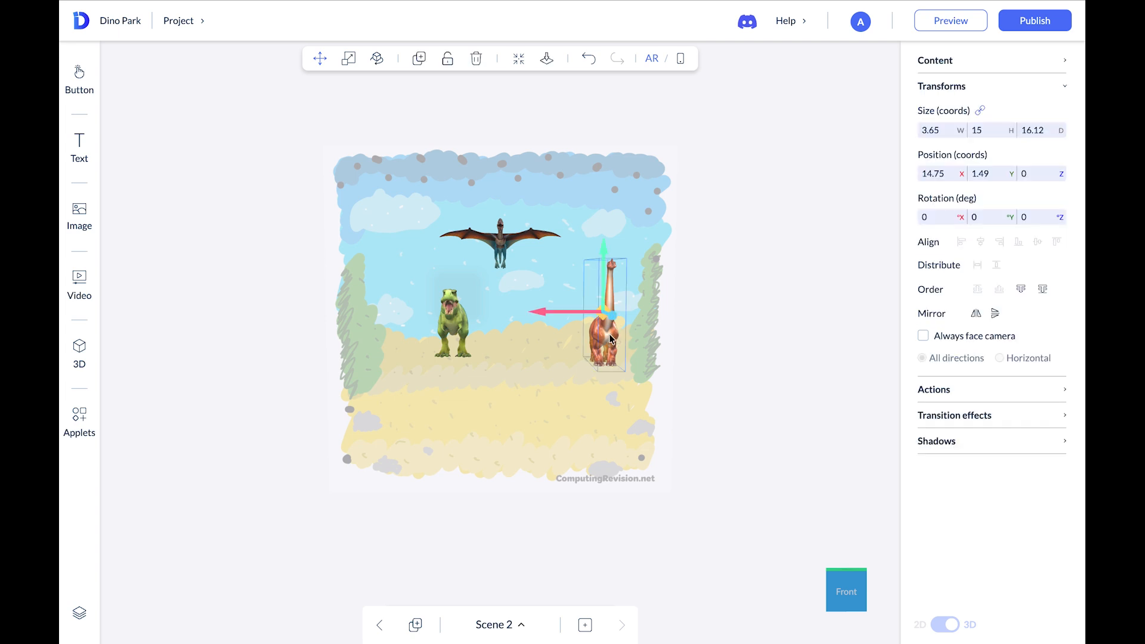
pyautogui.moveTo(608, 294); pyautogui.dragTo(603, 271)
pyautogui.moveTo(707, 337); pyautogui.dragTo(602, 351)
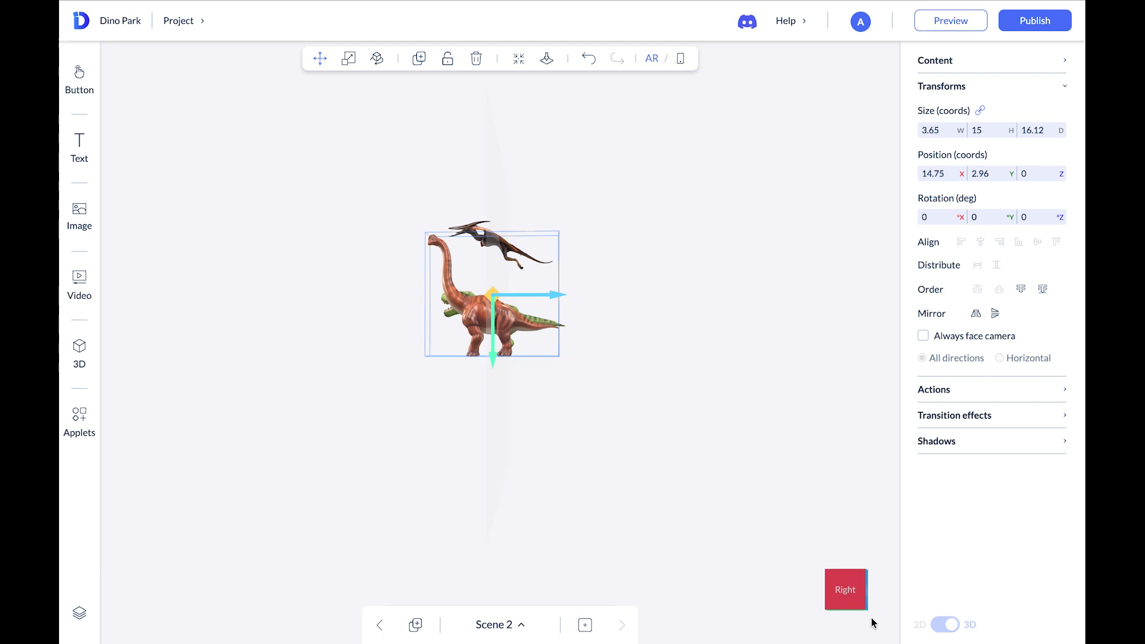
# Return to the front view and switch the editor to the phone-screen preview
pyautogui.click(867, 593)
pyautogui.moveTo(774, 458)
pyautogui.mouseDown()
pyautogui.moveTo(795, 459)
pyautogui.moveTo(771, 463)
pyautogui.mouseUp()
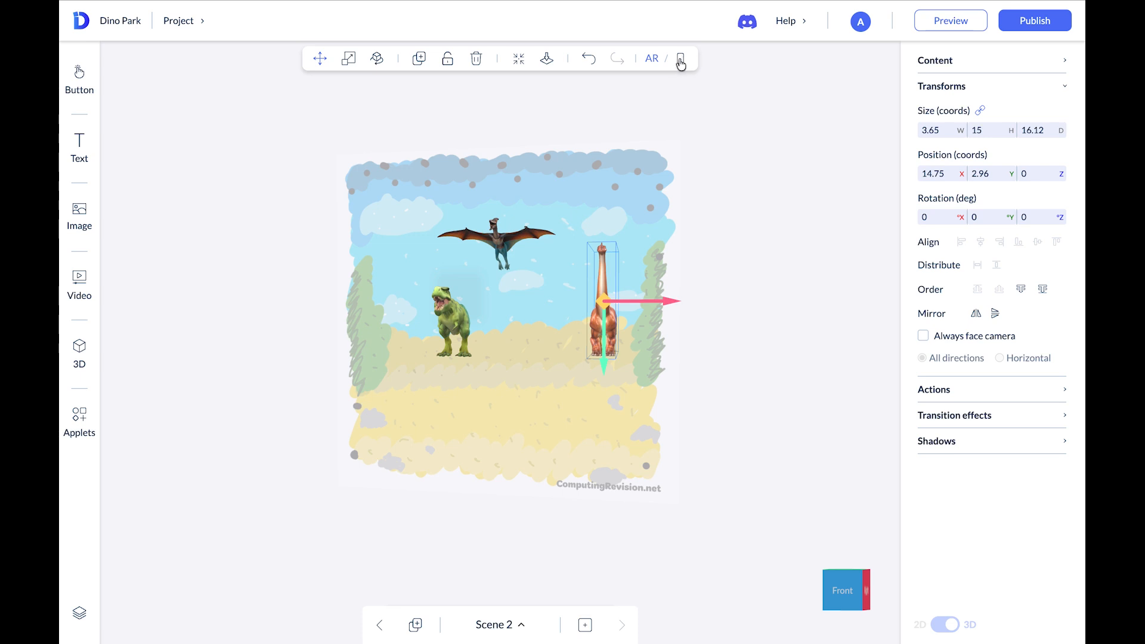
pyautogui.click(680, 61)
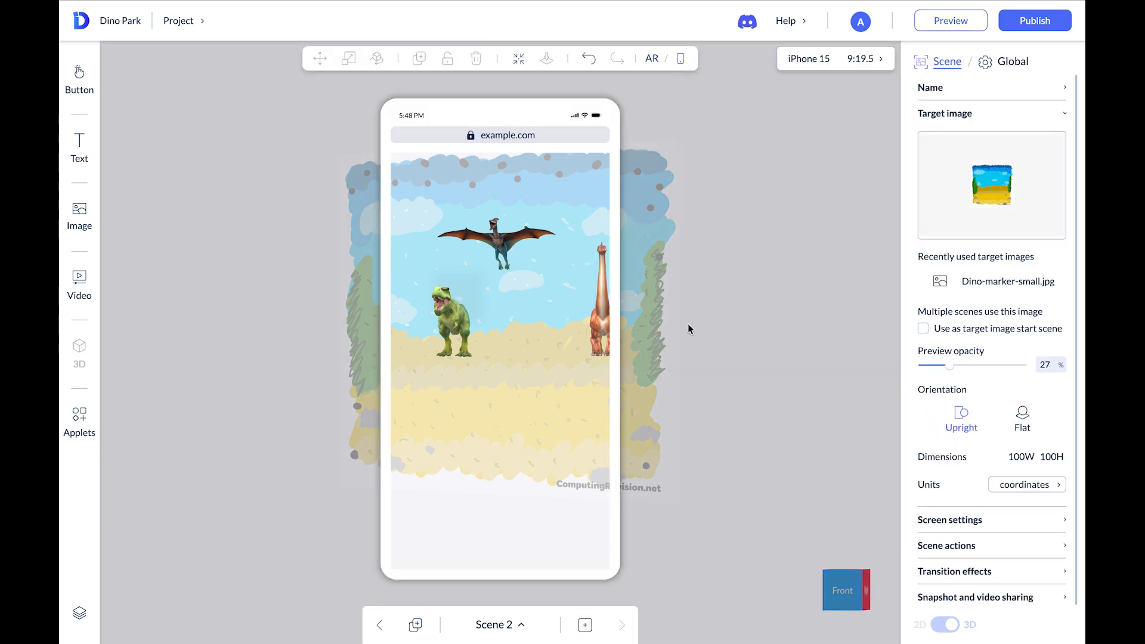
# Move the Brachiosaurus left so it sits fully inside the phone-screen area, checking it in the phone-screen preview
pyautogui.click(841, 587)
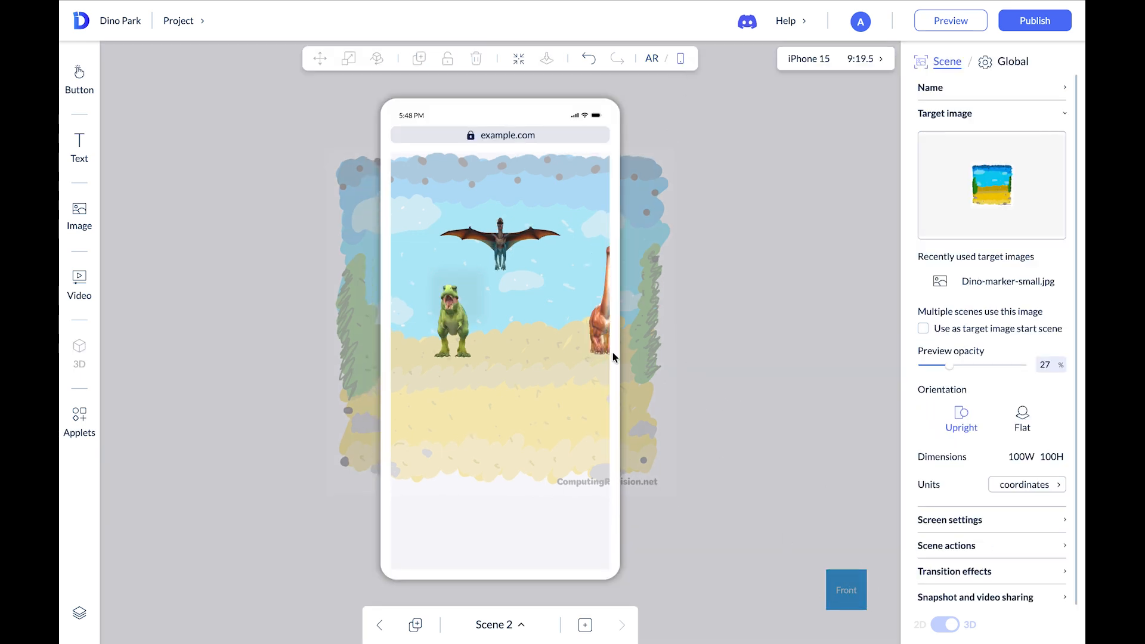
pyautogui.click(652, 62)
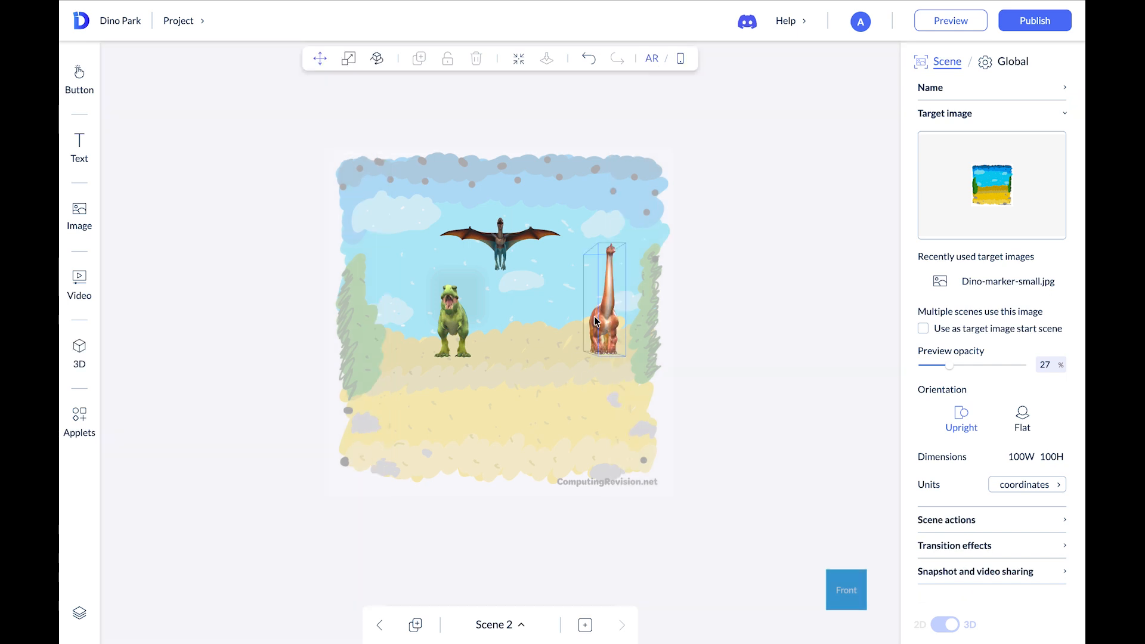
pyautogui.click(596, 321)
pyautogui.moveTo(583, 308); pyautogui.dragTo(532, 309)
pyautogui.click(681, 59)
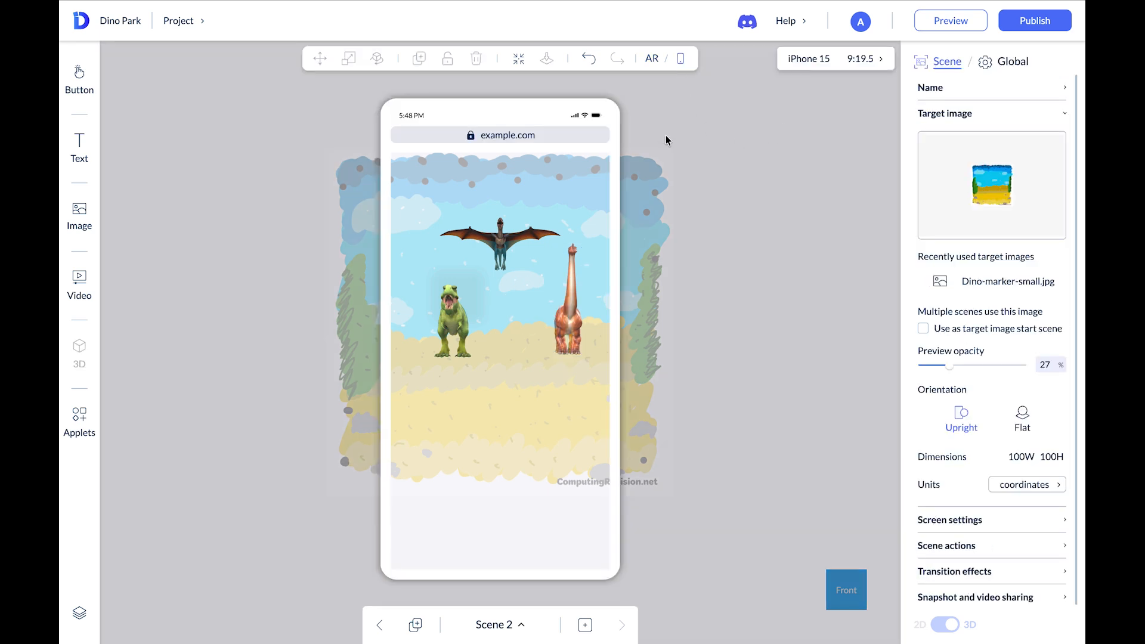
# Leave the phone-screen preview and select the dinosaurs together in the scene
pyautogui.click(653, 61)
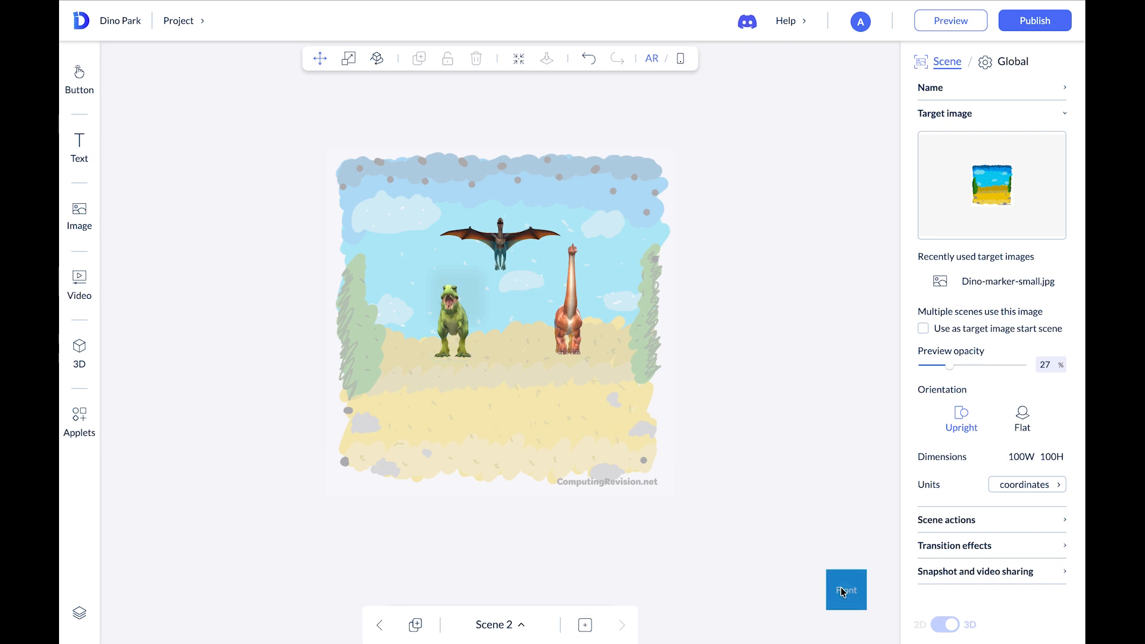
pyautogui.click(463, 317)
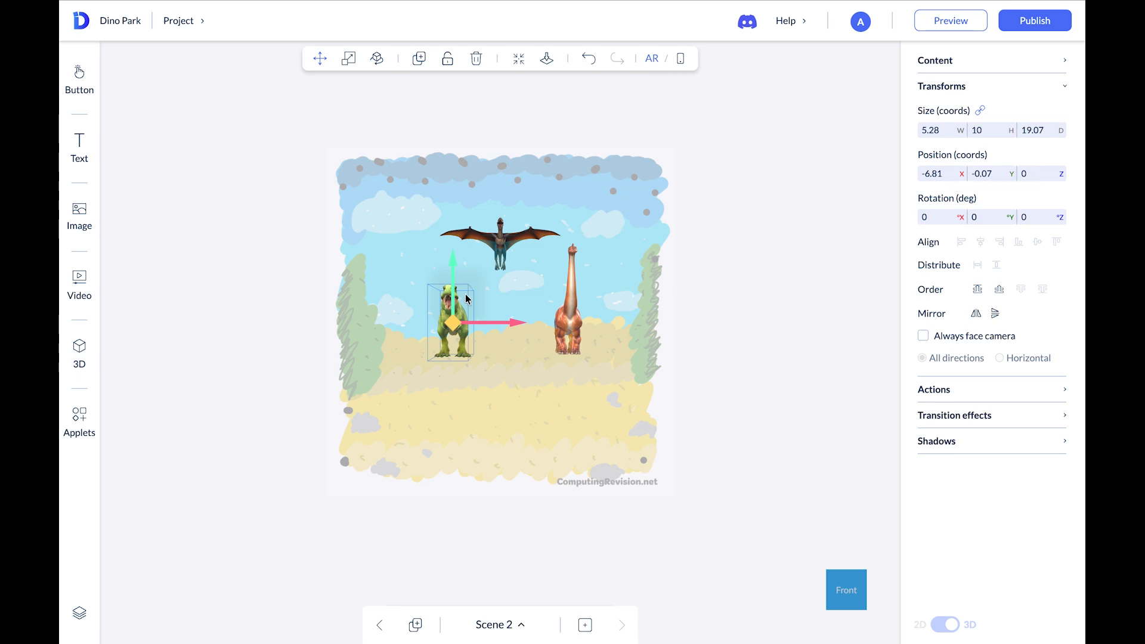
pyautogui.click(531, 239)
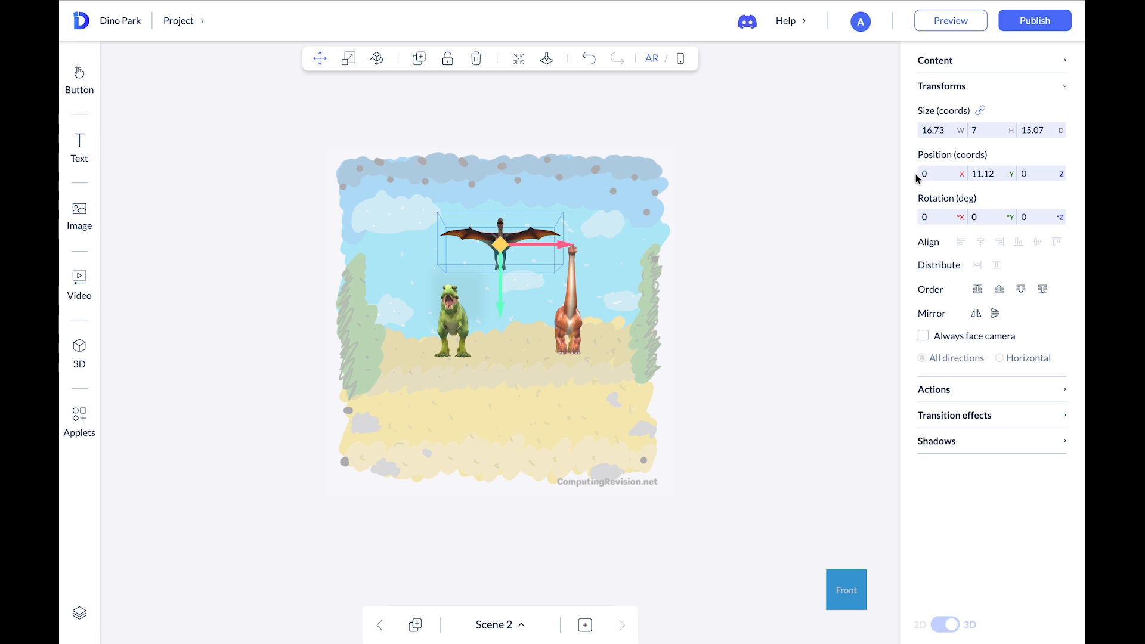
pyautogui.click(578, 324)
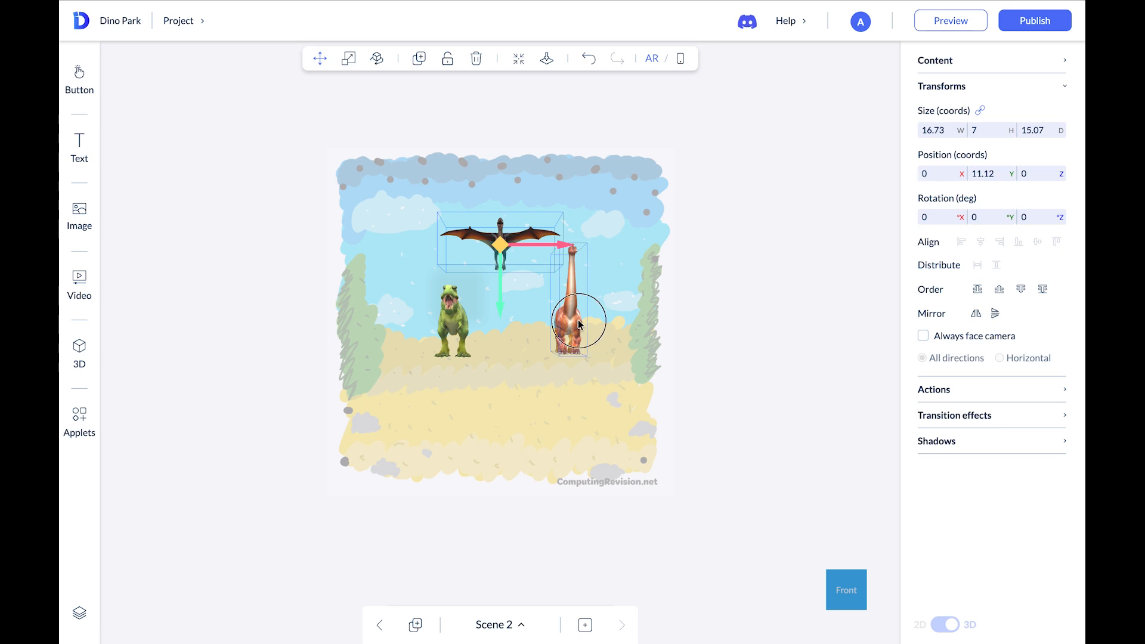